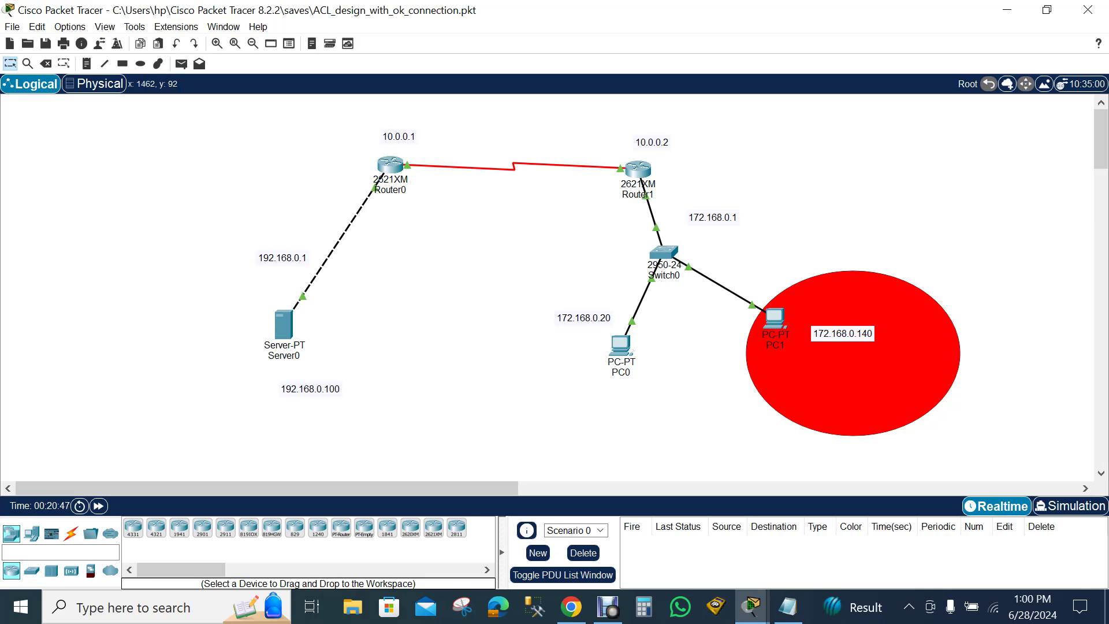
Step: Test connectivity from PC1 by pinging the server at 192.168.0.100 in its Command Prompt
mouse_move(774, 317)
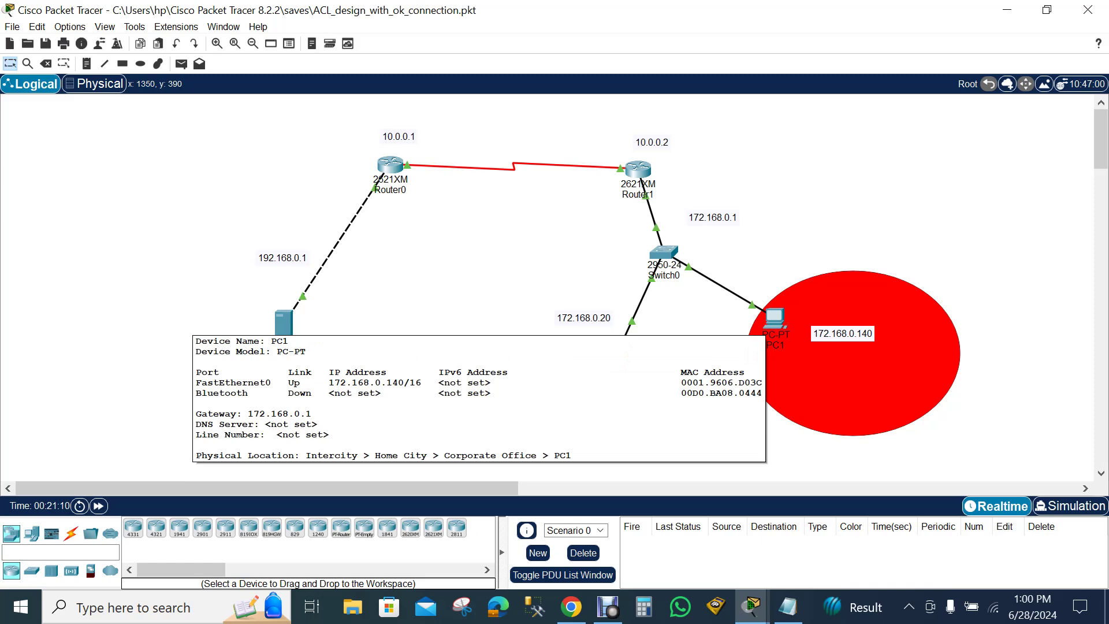
left_click(775, 317)
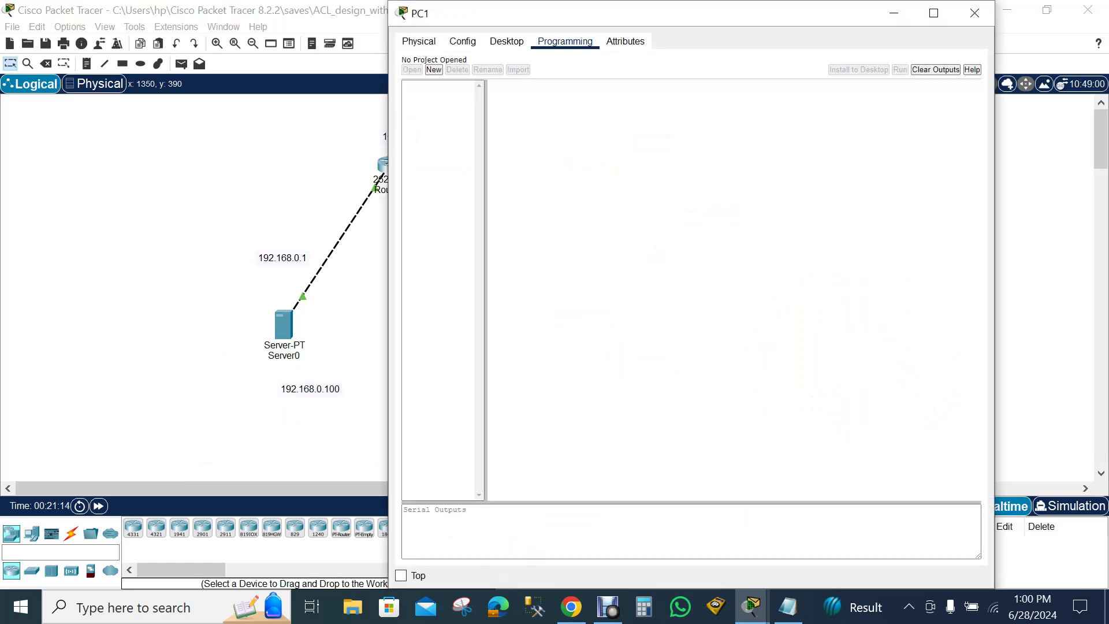
left_click(507, 41)
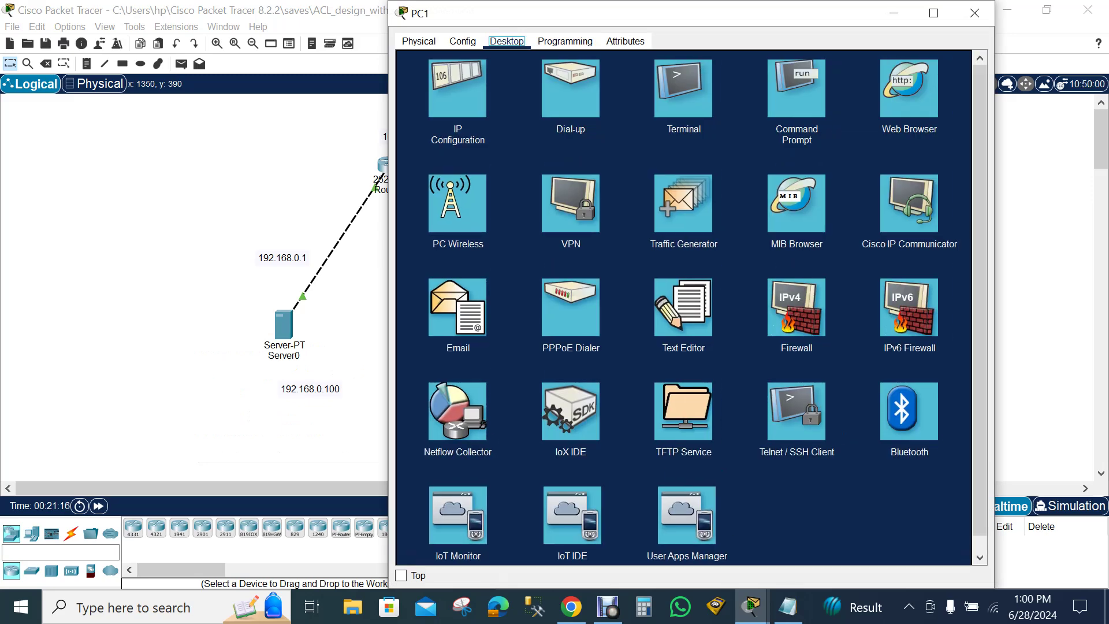
left_click(797, 87)
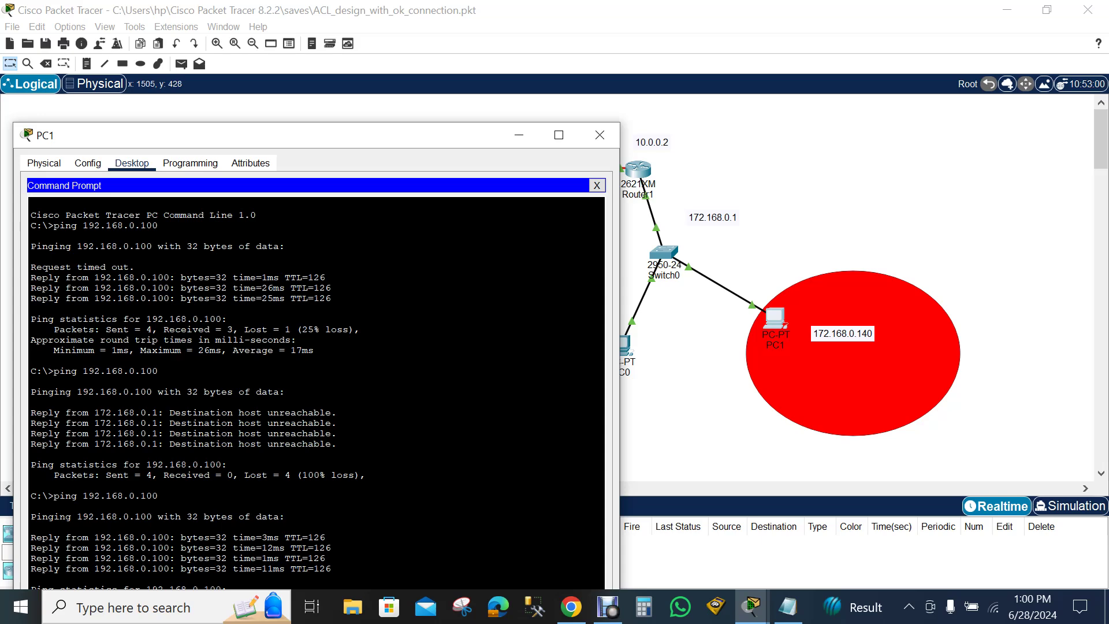
left_click_drag(336, 140, 885, 97)
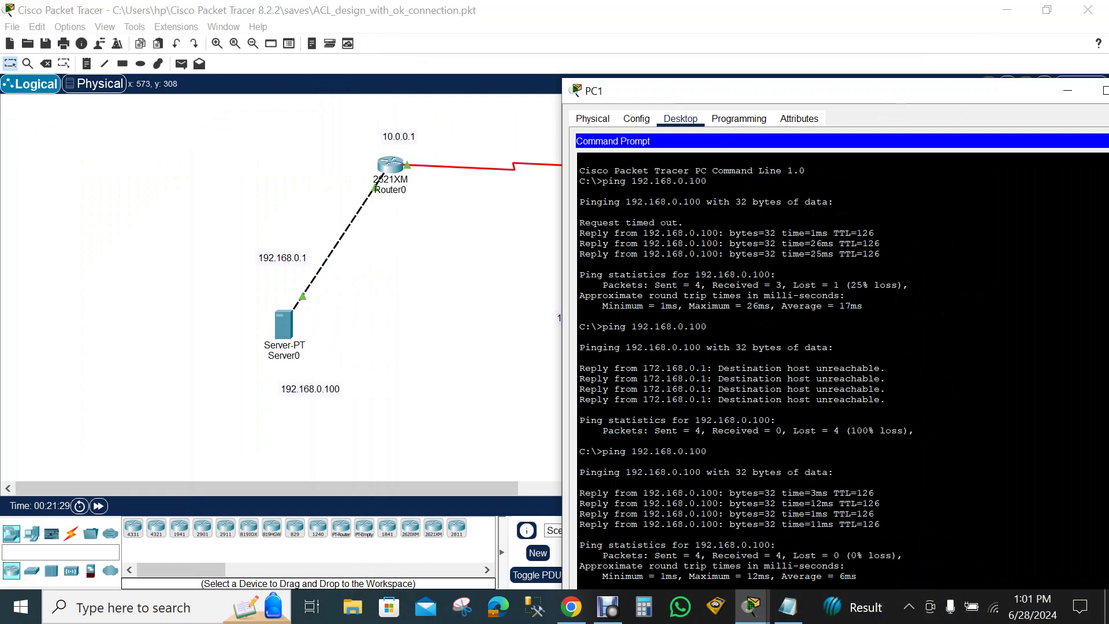
key("super+Up")
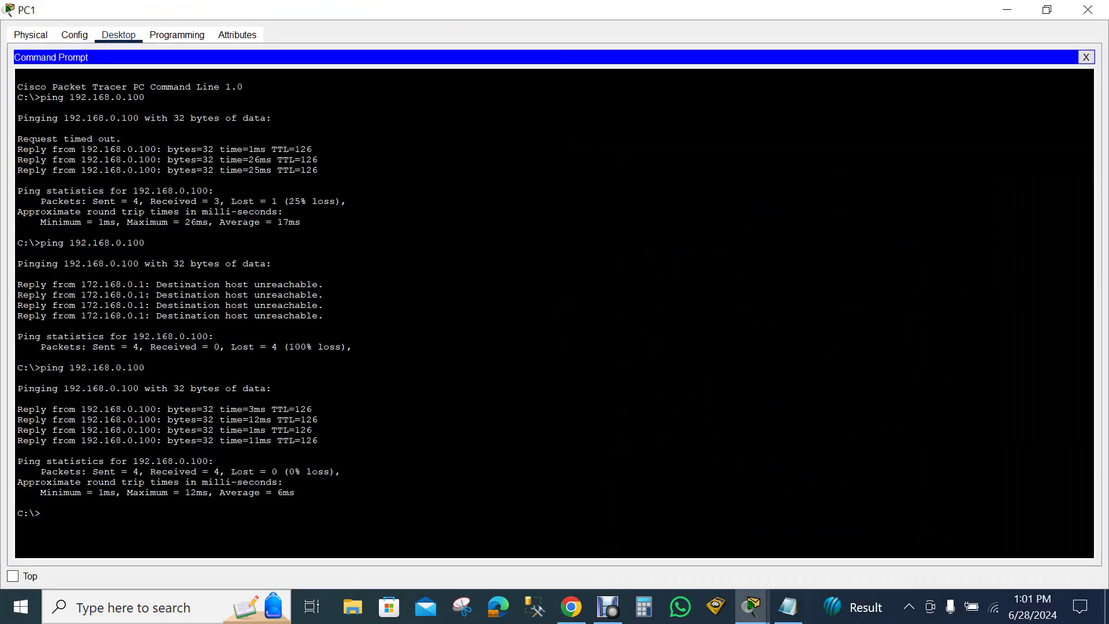
type("ng 192.168.0.100")
key("Return")
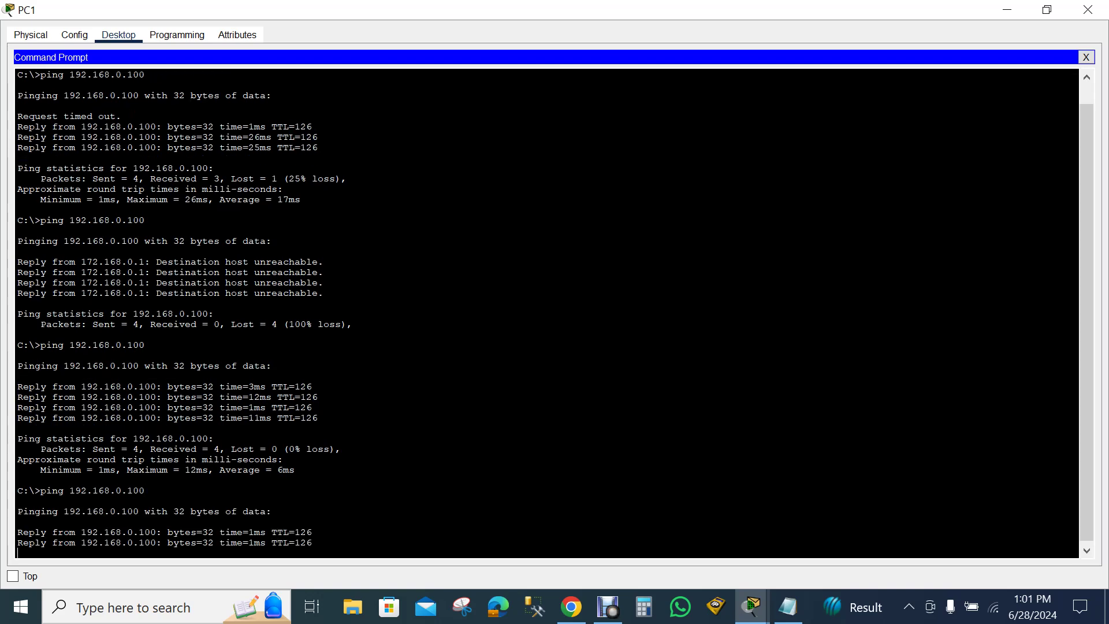
left_click(1046, 9)
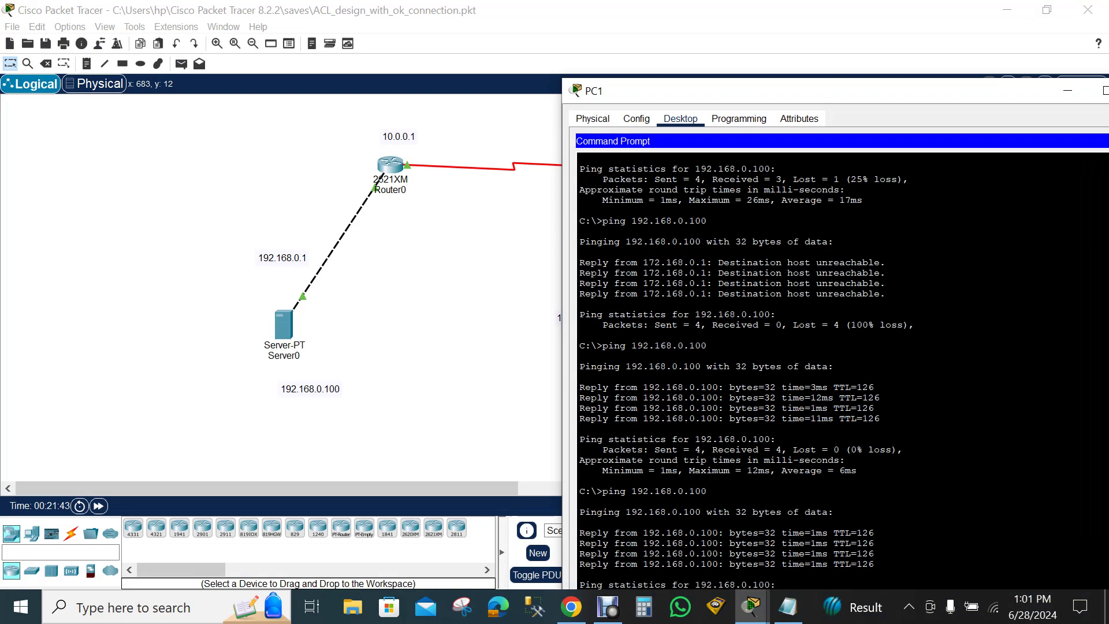
left_click_drag(693, 90, 428, 1)
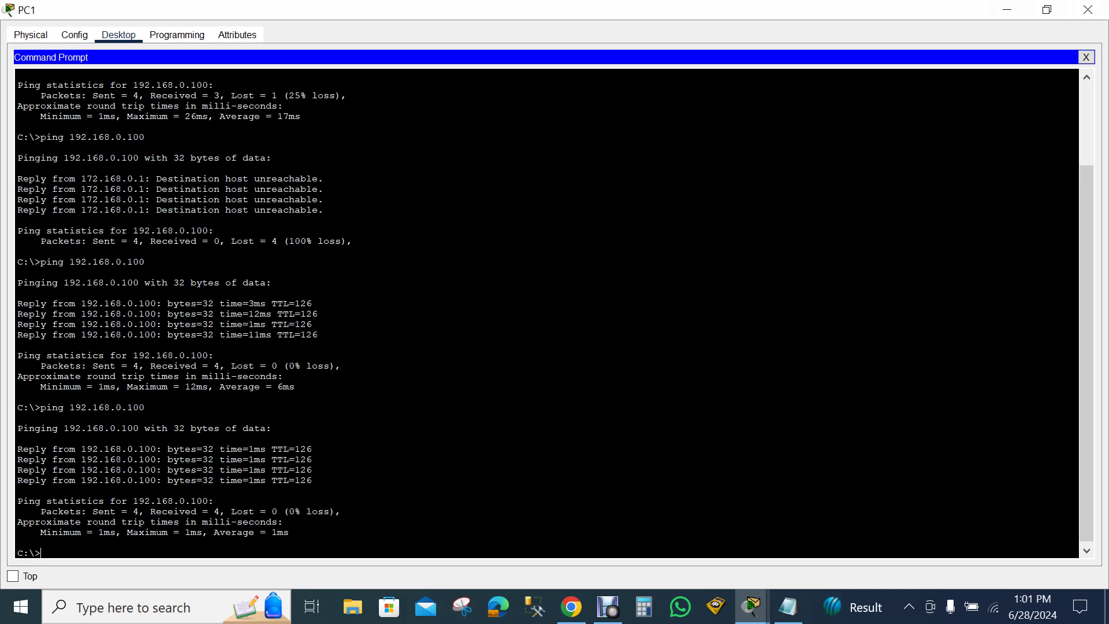
left_click(1007, 9)
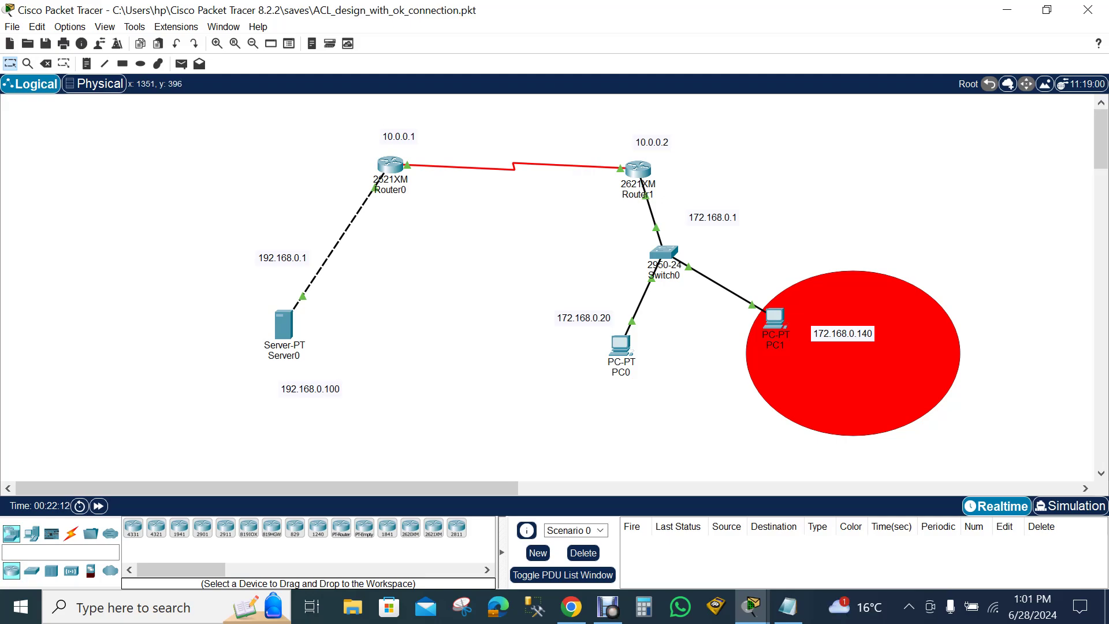
key("alt+Tab")
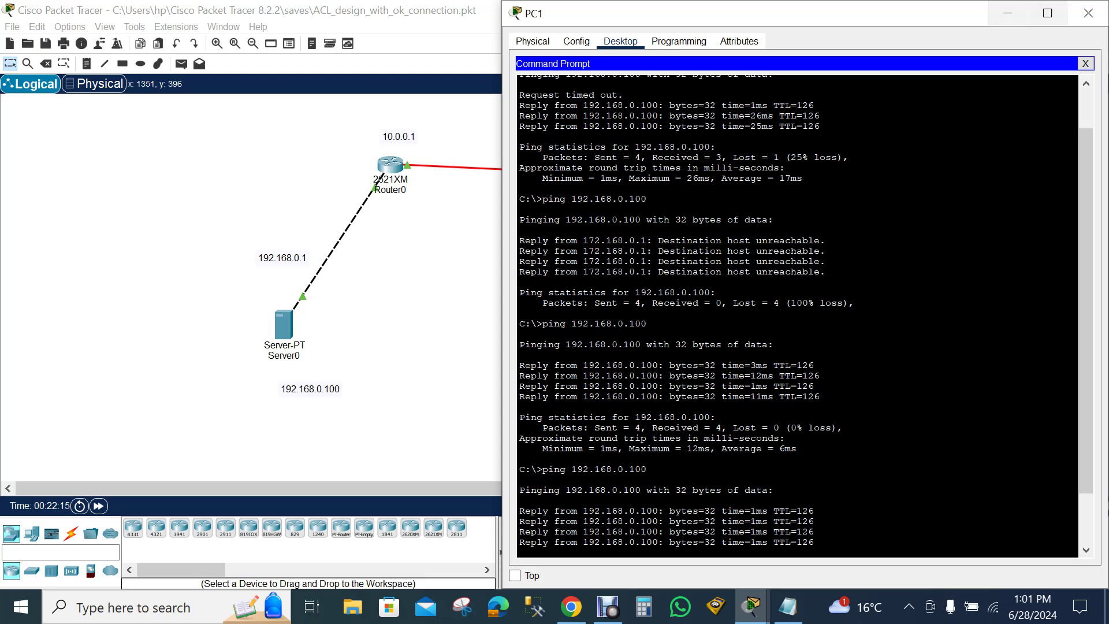
left_click(532, 41)
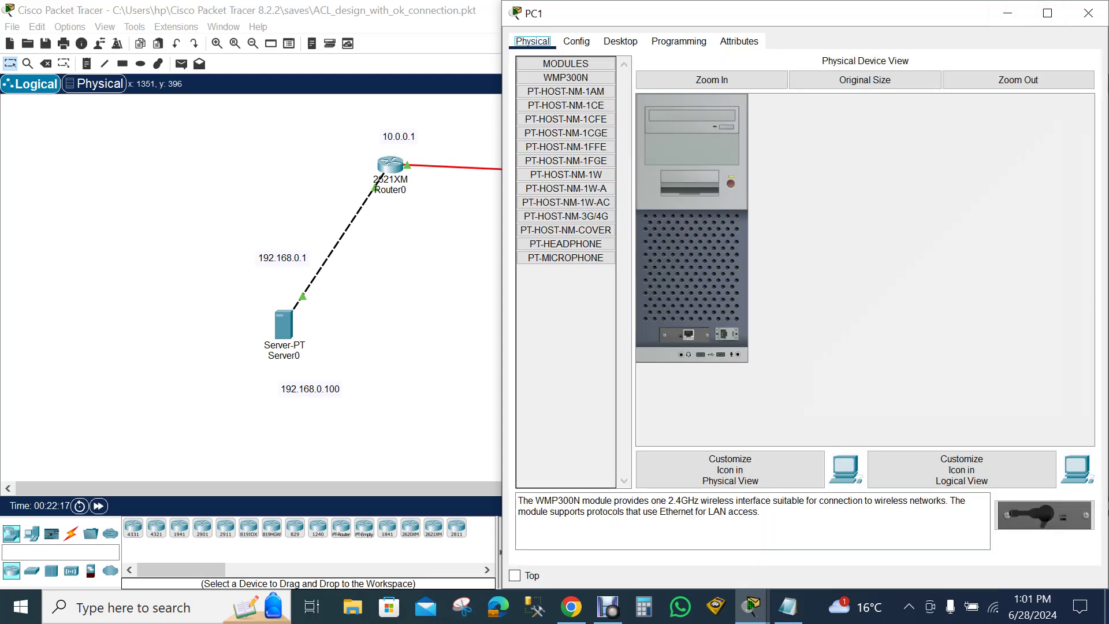
left_click(576, 41)
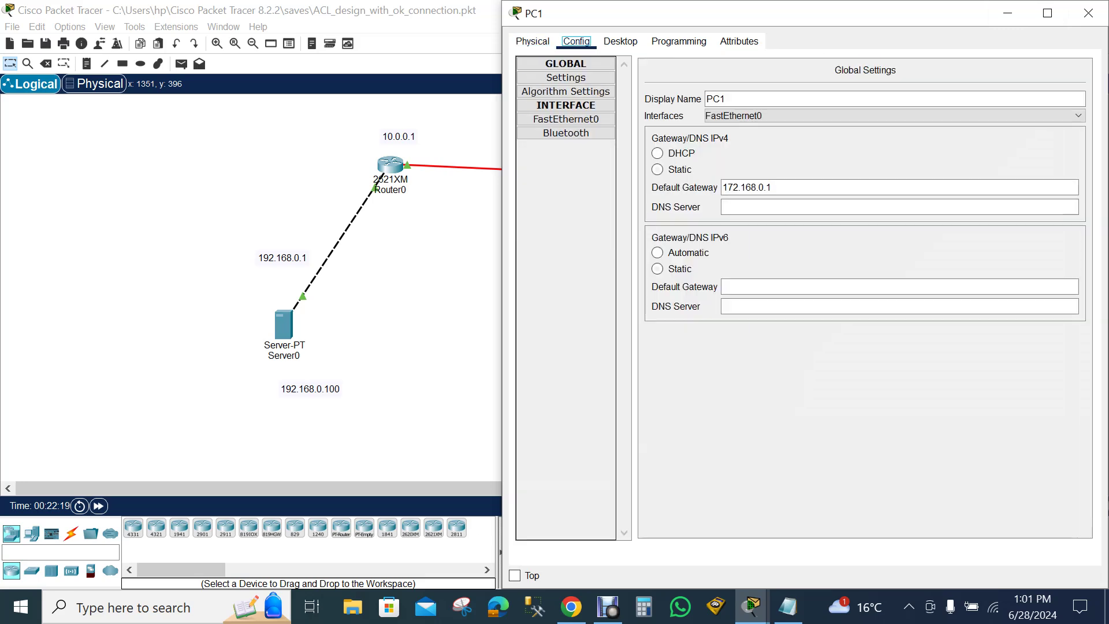
left_click(679, 41)
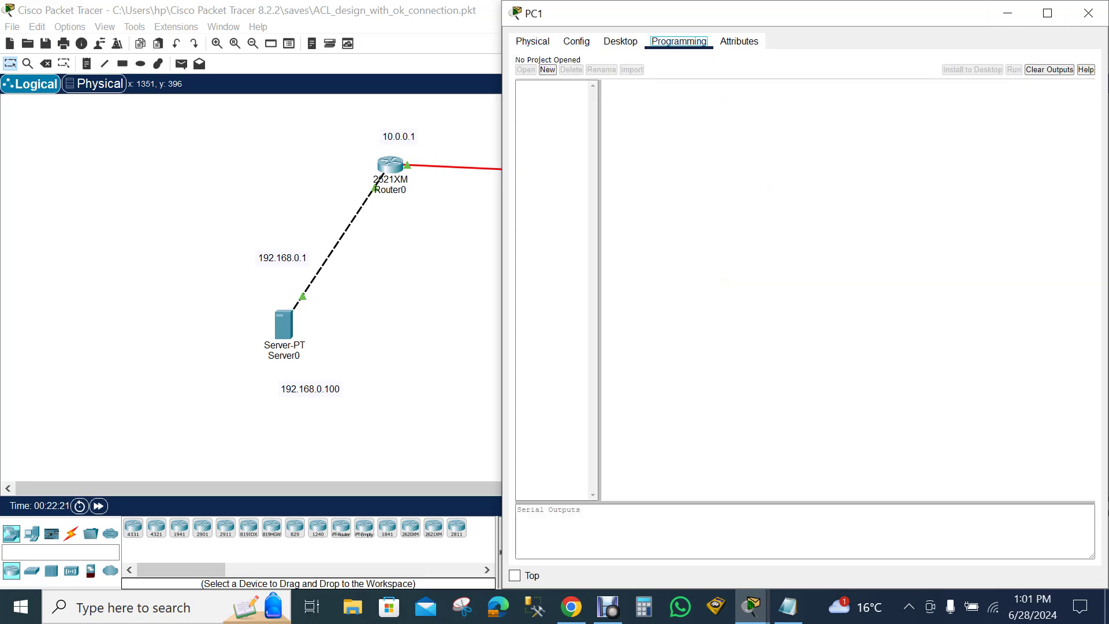
left_click(739, 41)
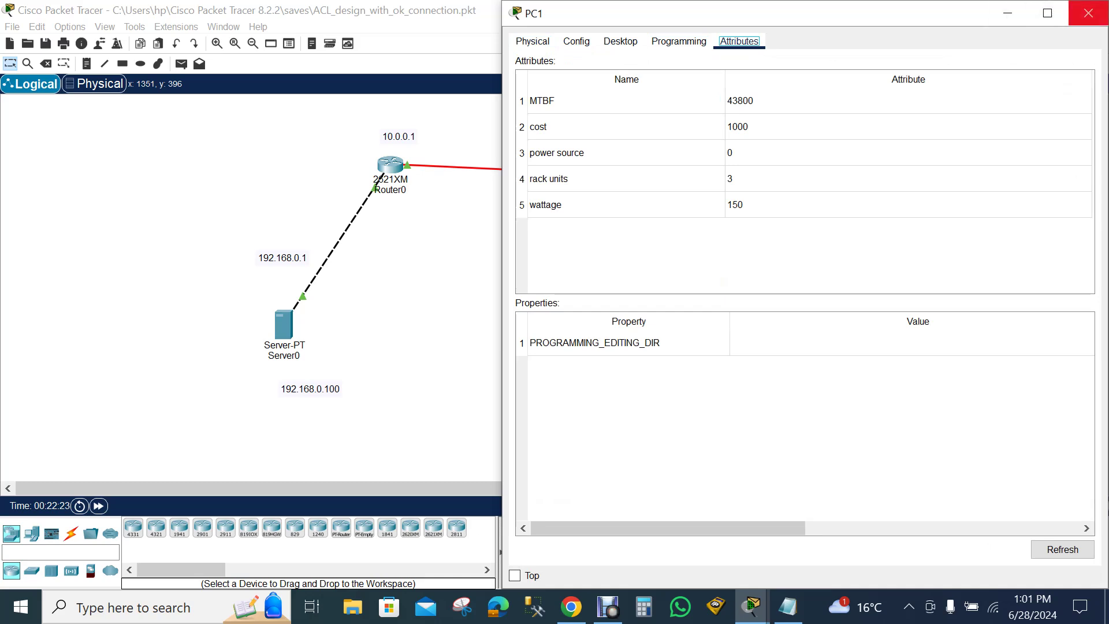
left_click(1088, 13)
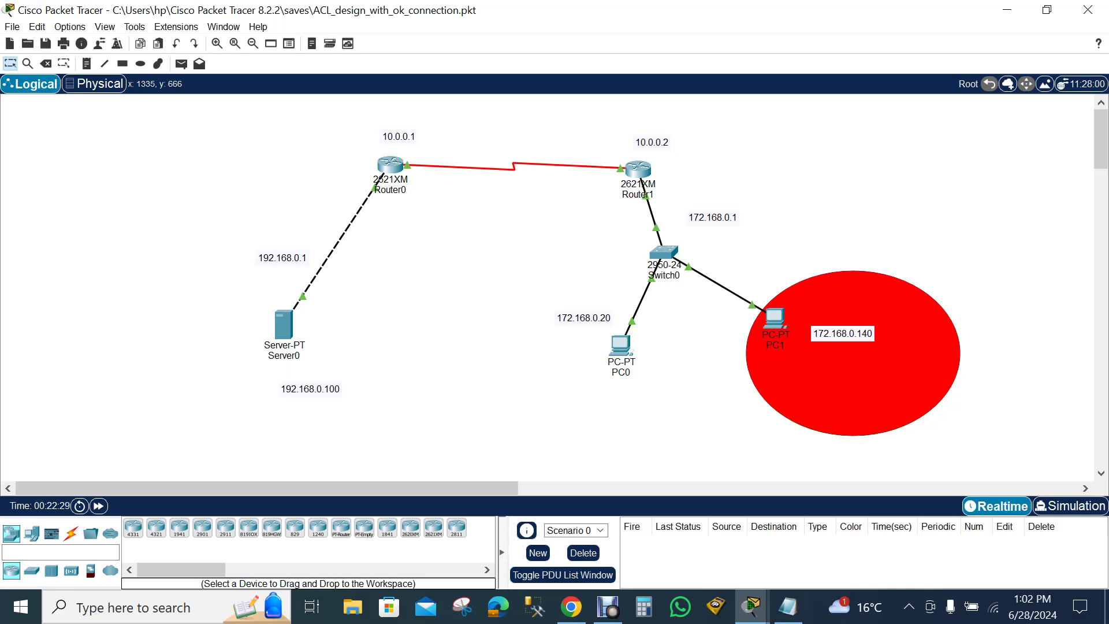
mouse_move(752, 607)
mouse_move(889, 477)
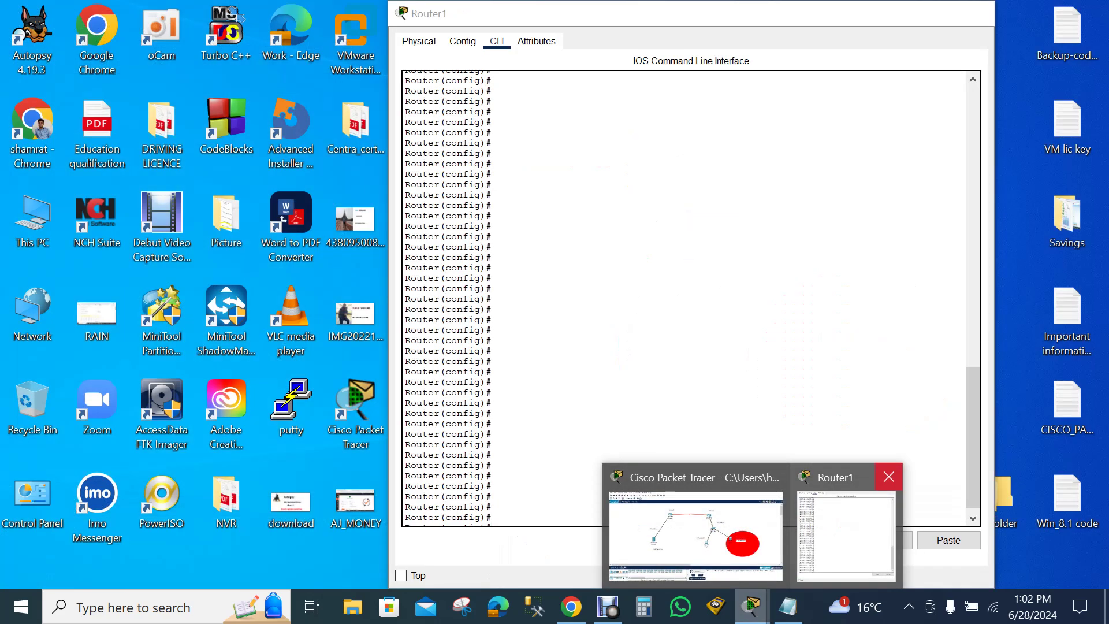
left_click(847, 531)
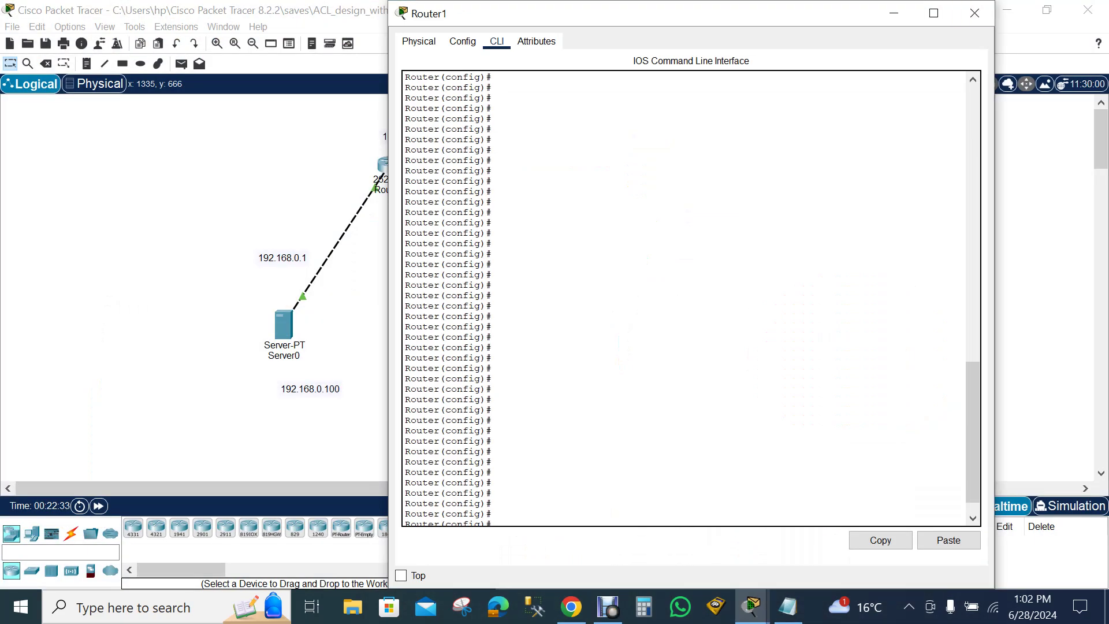
left_click(981, 13)
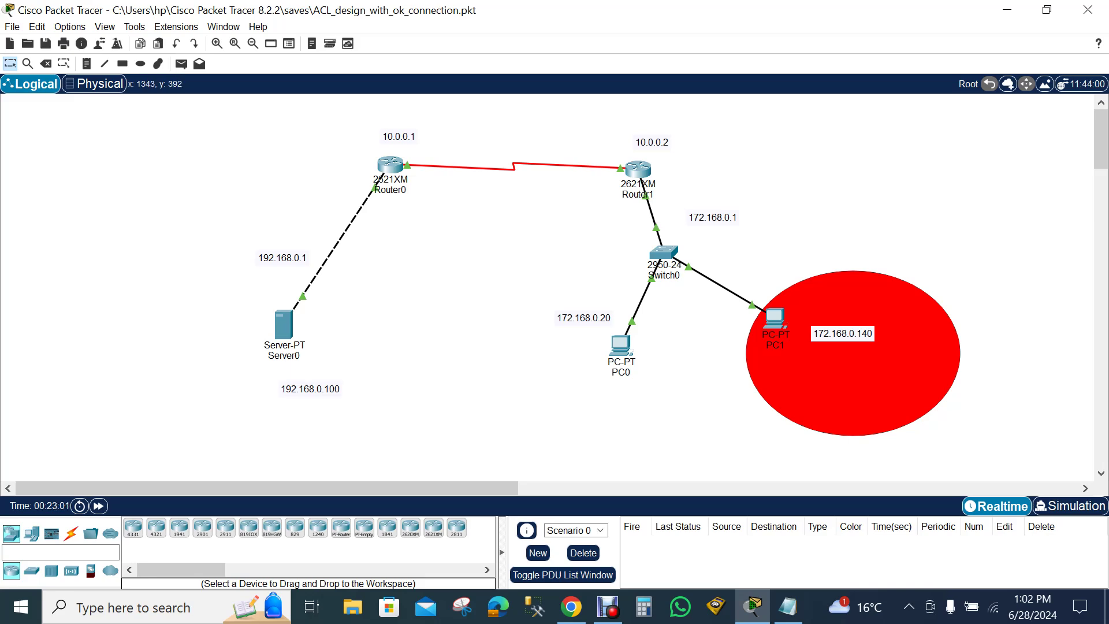
Step: Begin an access-list 50 deny command in Router1's CLI, requesting the syntax help after each keyword
mouse_move(776, 317)
left_click(638, 168)
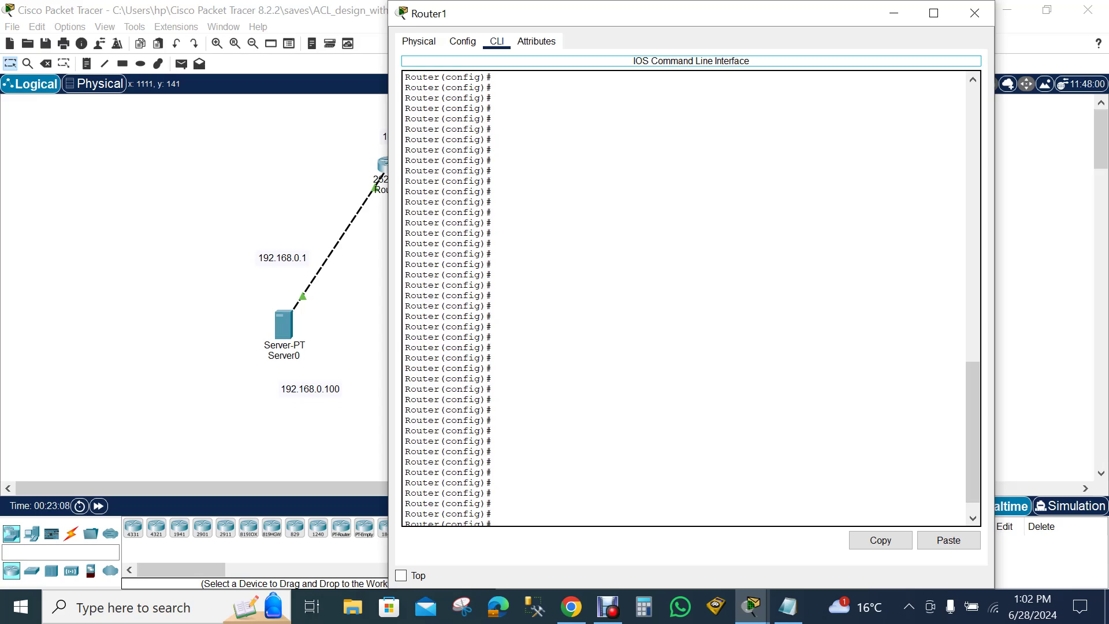
left_click(491, 508)
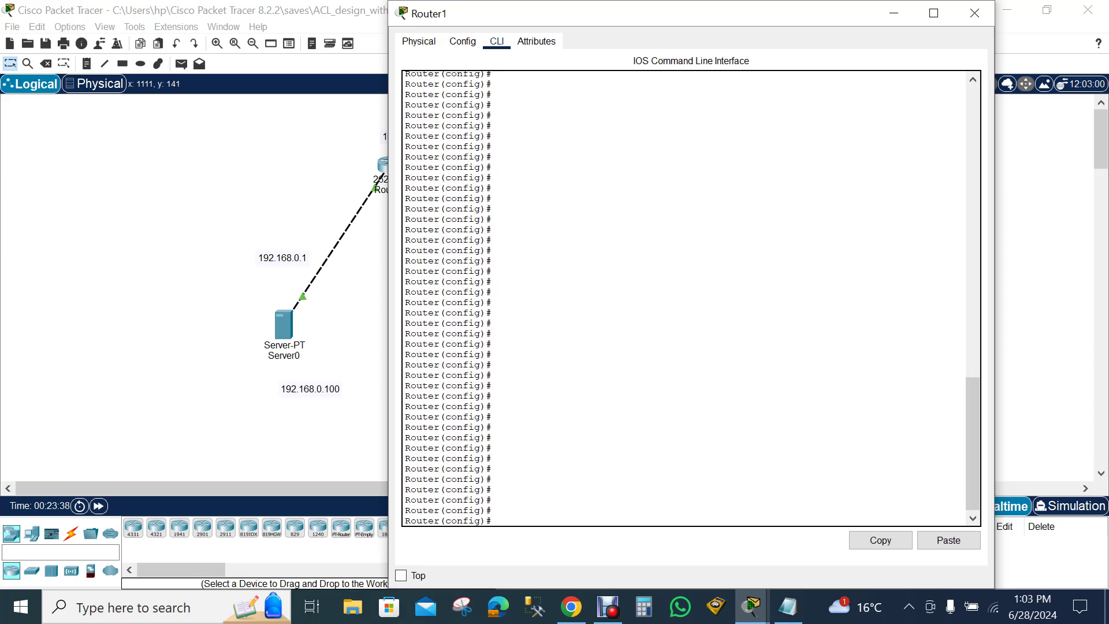
type("ccess-list ?")
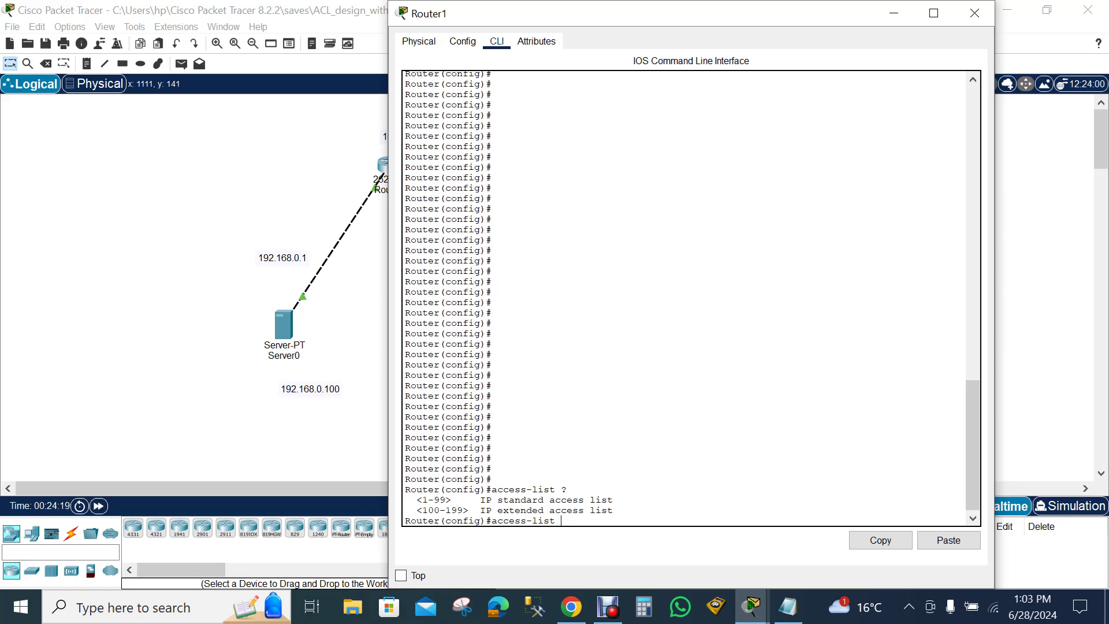
type("0 ?")
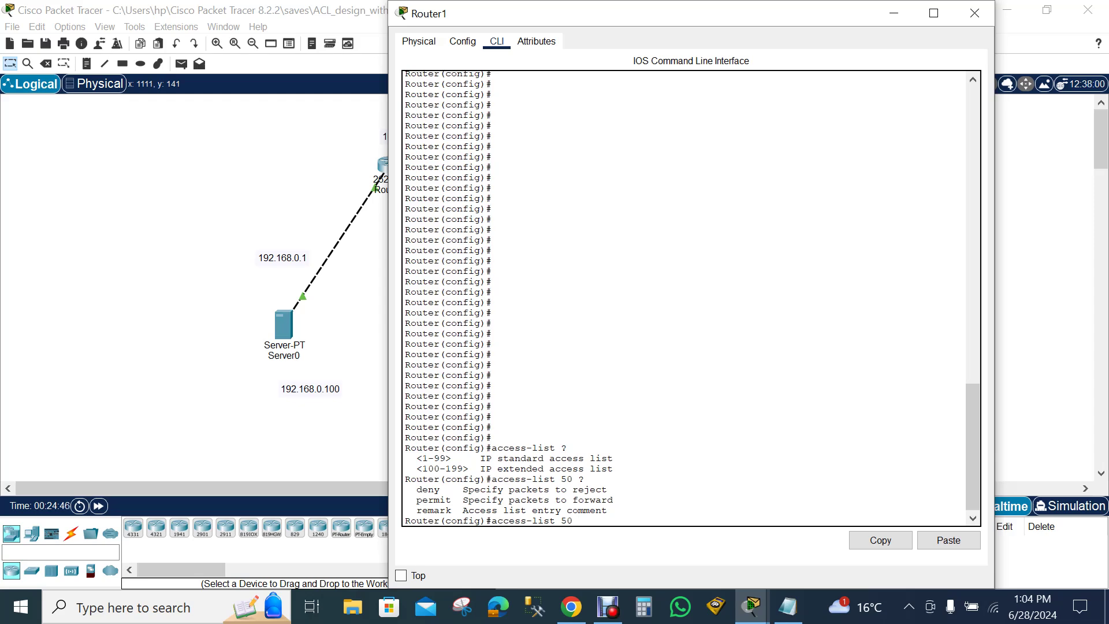
type("deny ?")
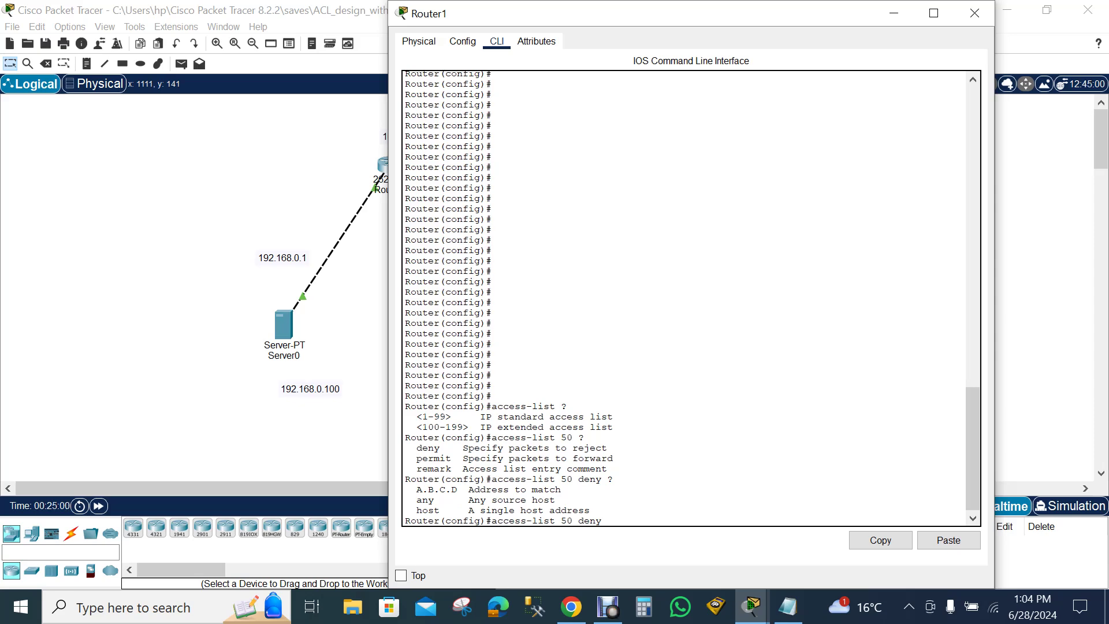
Step: Complete the access-list 50 deny command on Router1 with the source address 172.168.0.140
left_click_drag(734, 18, 379, 78)
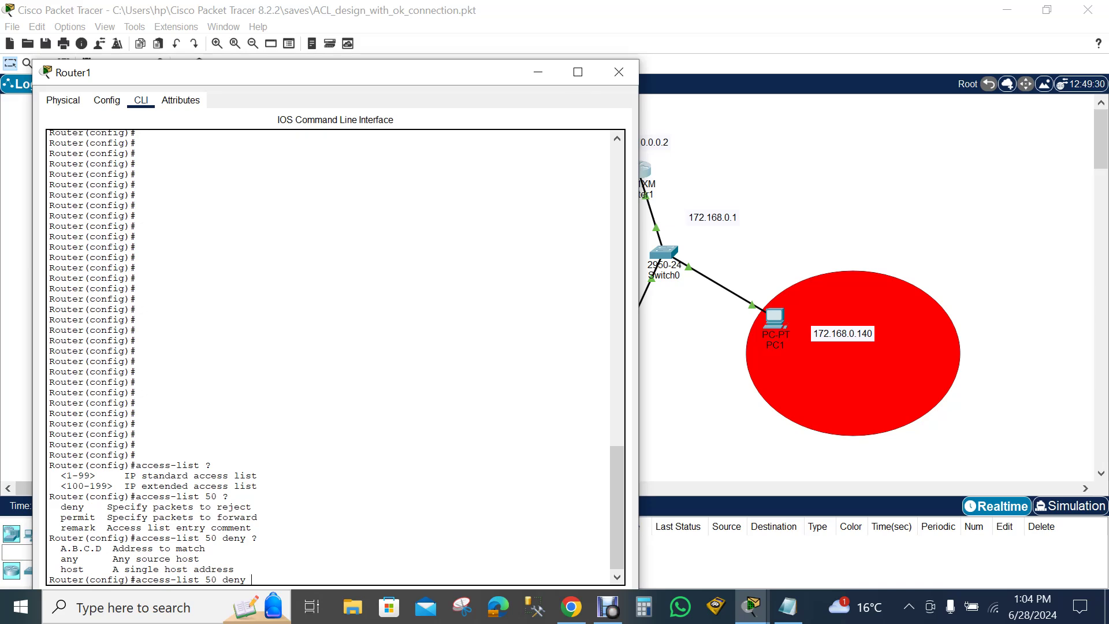
left_click(577, 71)
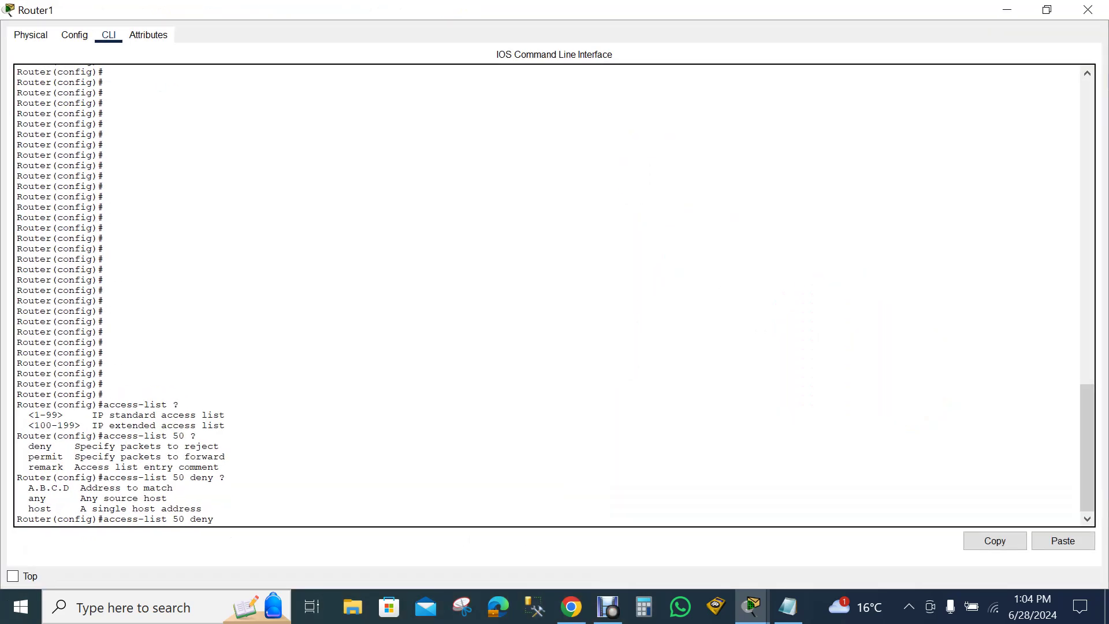
type("172.168.0.140")
key("Return")
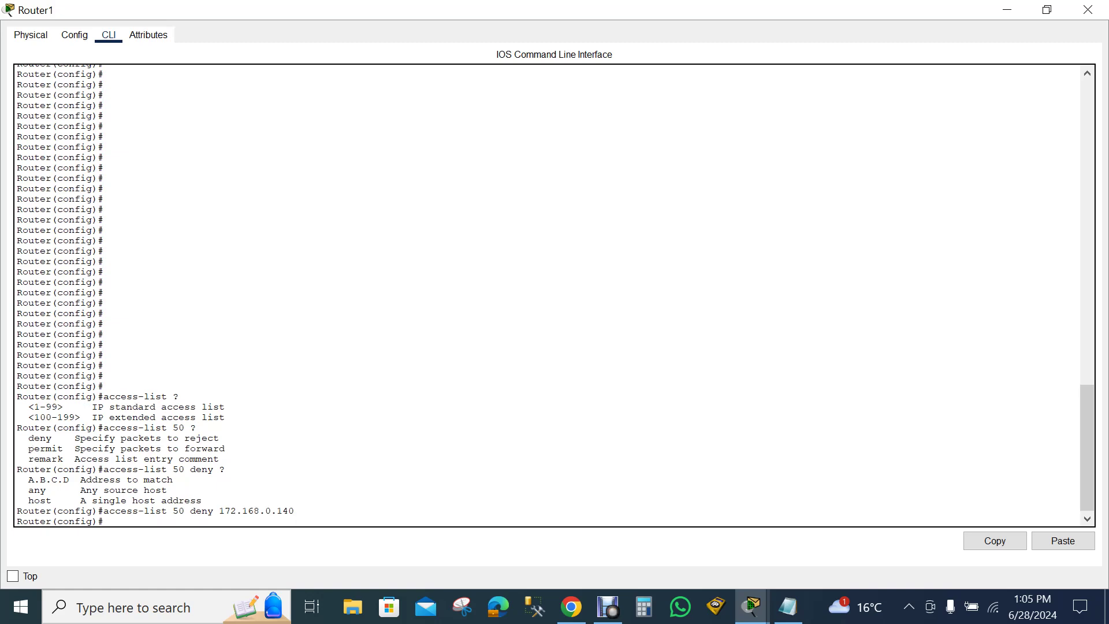
key("Return")
key("Return")
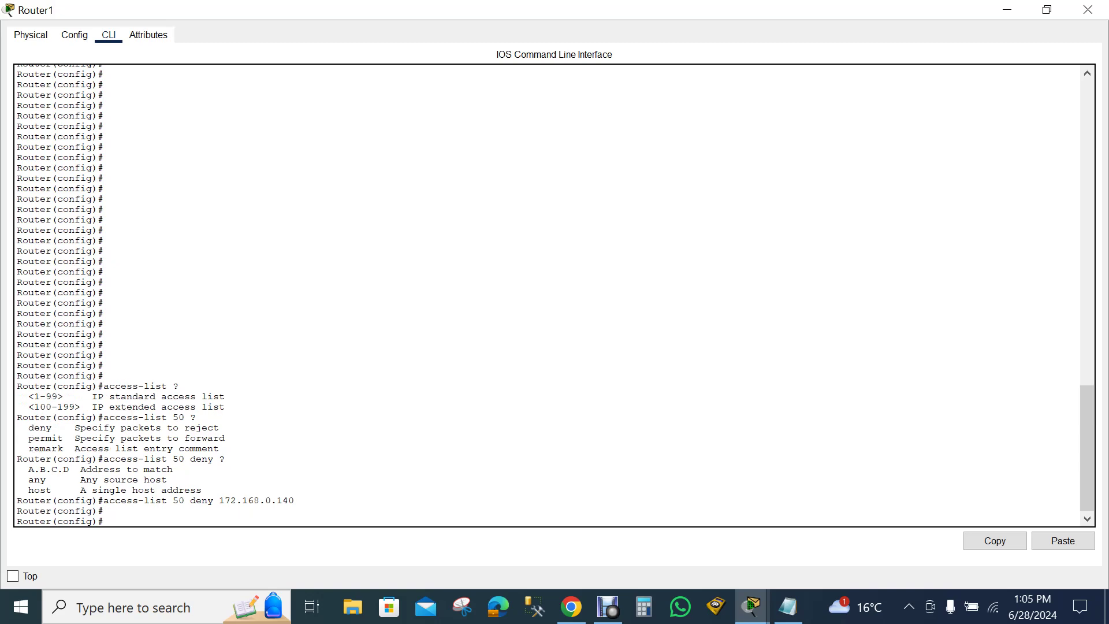
Step: Try to allow all other sources with the command access-list permit any, without a list number
type("access")
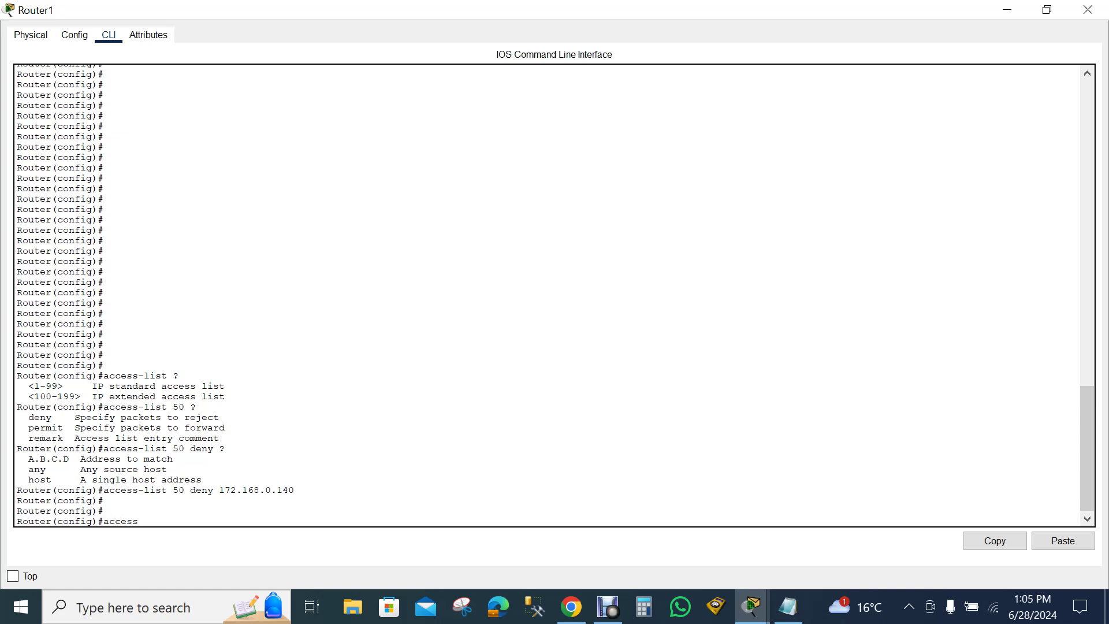
type("-list permit any")
key("Return")
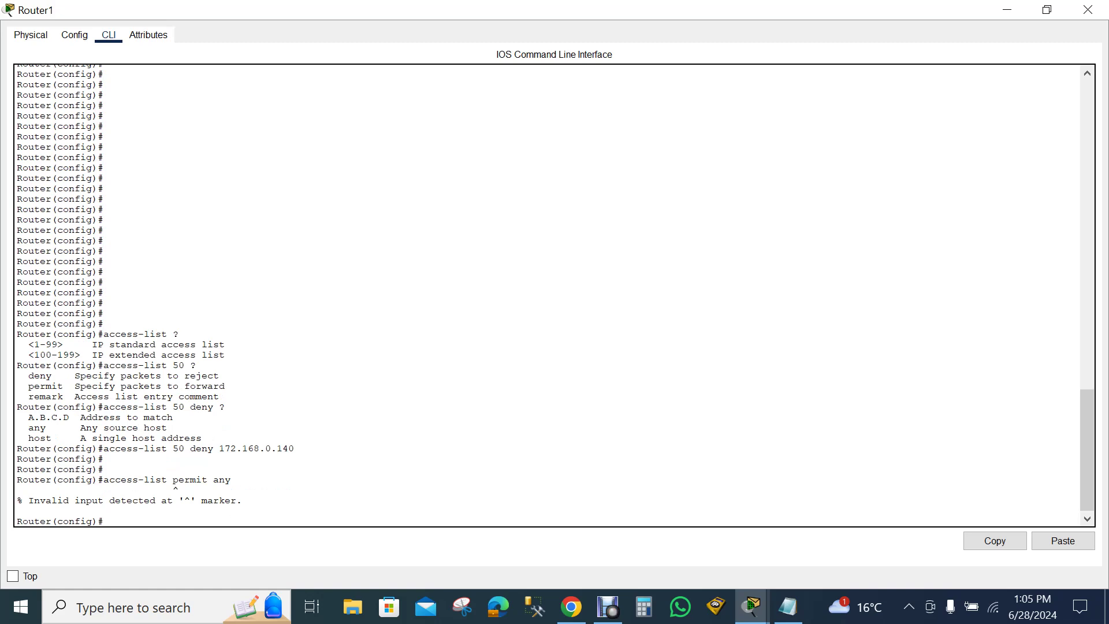
Step: Add a rule permitting any source to access list 50 on Router1
type("access-list")
type(" permit")
key("Left")
key("Left")
type("50")
key("Right")
key("Right")
key("Right")
type("any")
key("Return")
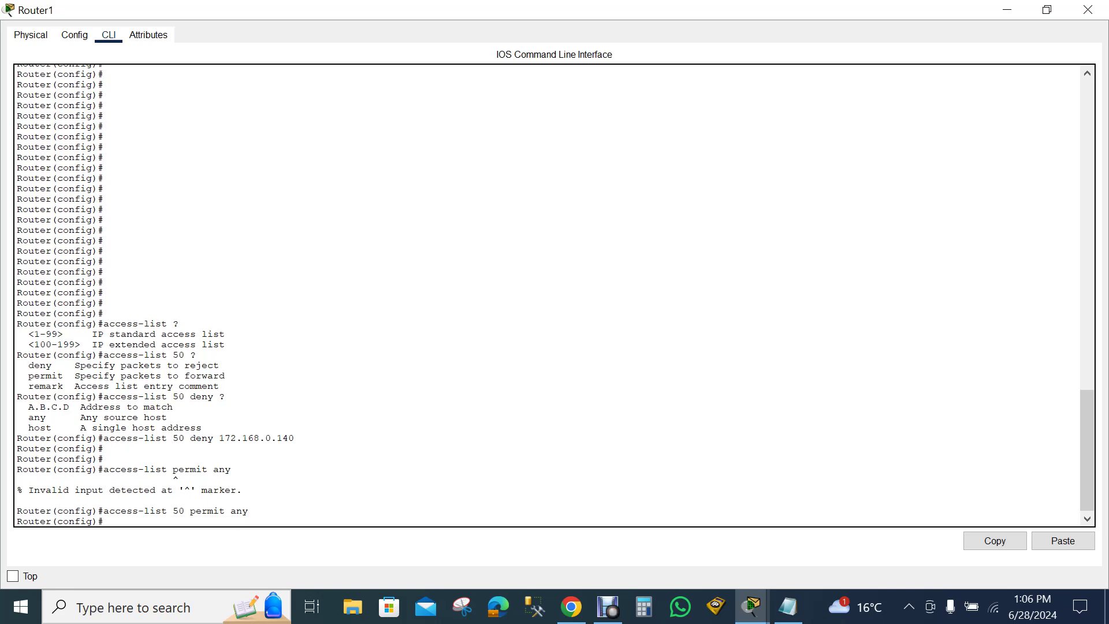
key("Return")
key("Return")
key("Return")
key("Return")
key("Return")
key("Return")
key("Return")
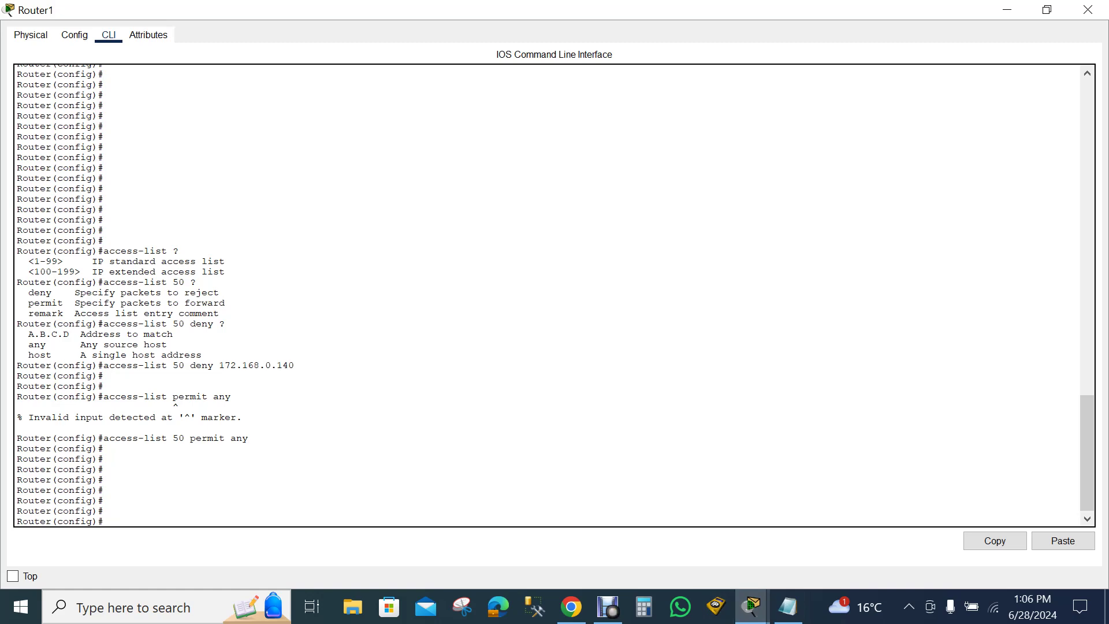
Step: Open PC1's Command Prompt from the network topology and bring up a fresh prompt line
mouse_move(751, 607)
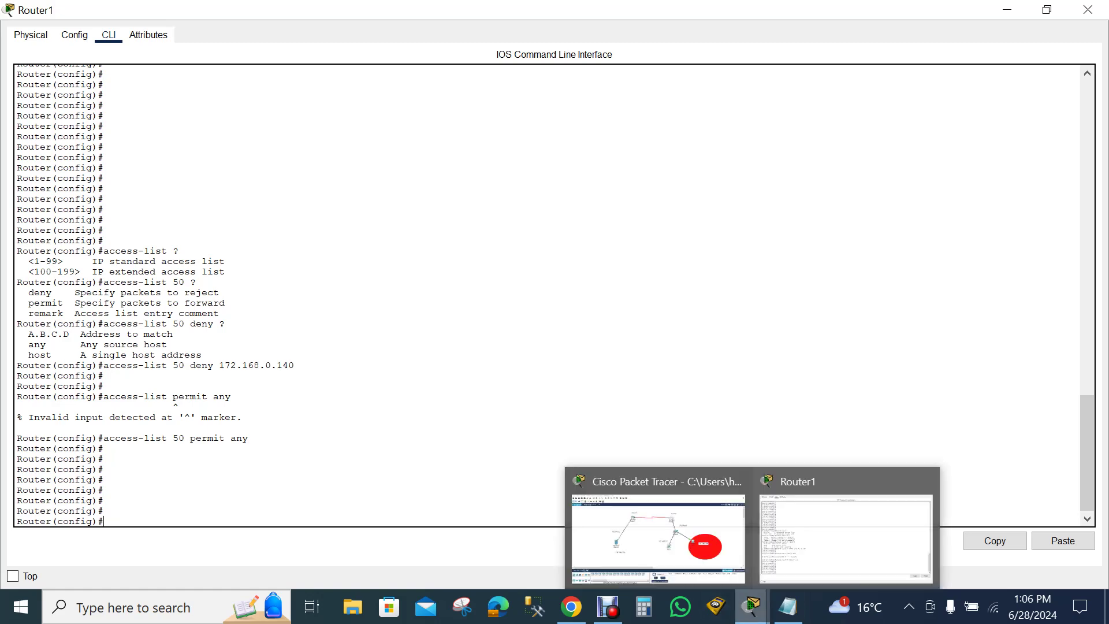
left_click(659, 528)
left_click(775, 318)
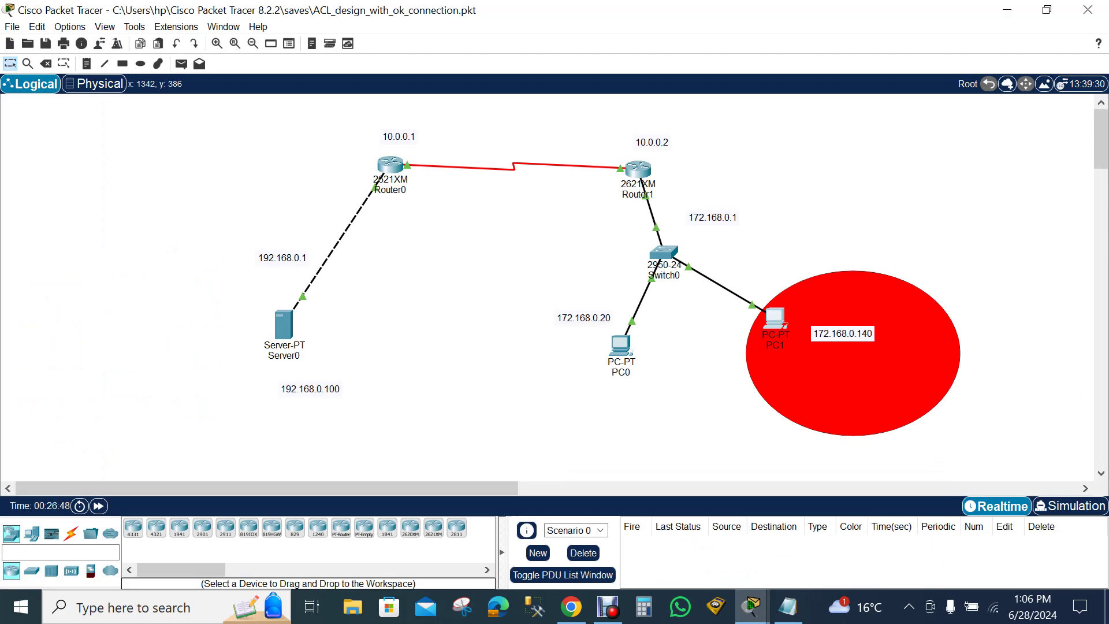
left_click(795, 204)
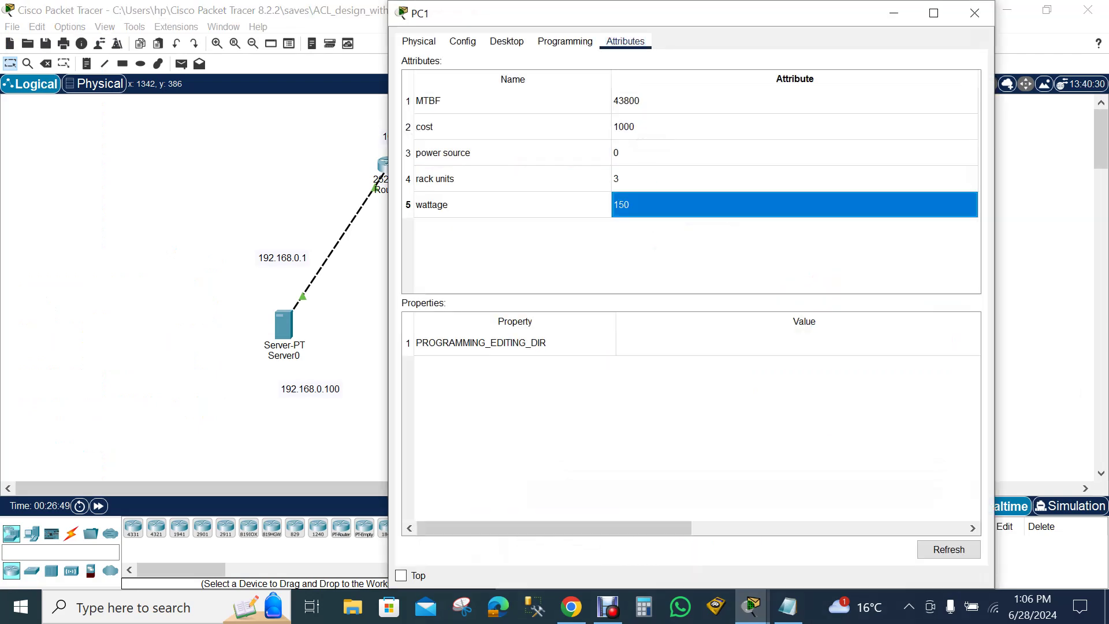
left_click(507, 41)
left_click(797, 90)
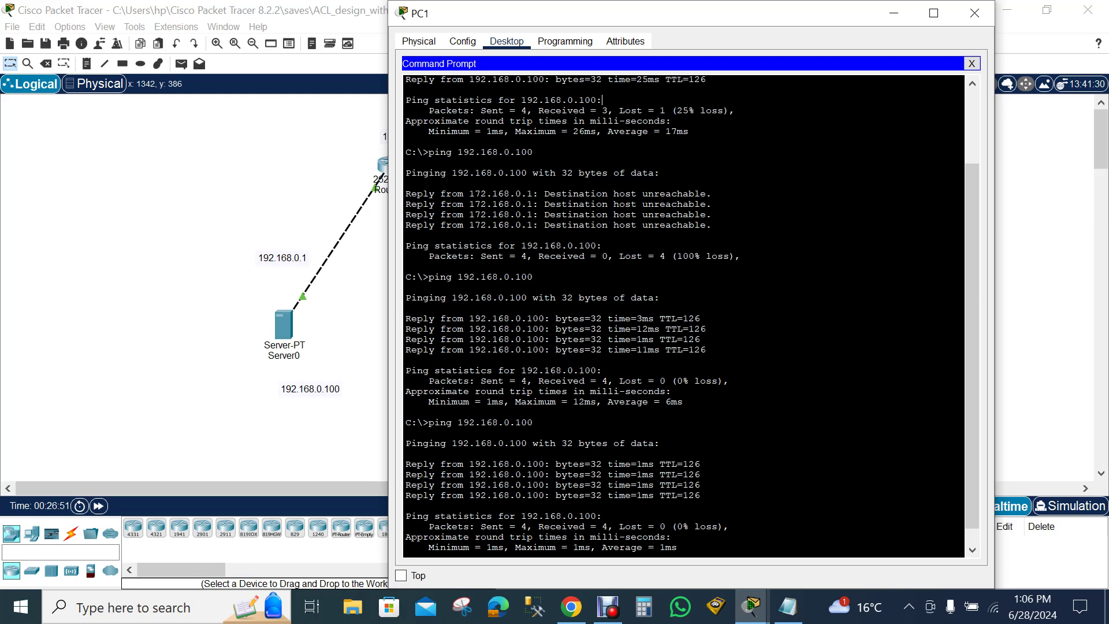
key("Return")
key("Return")
key("Return")
key("Return")
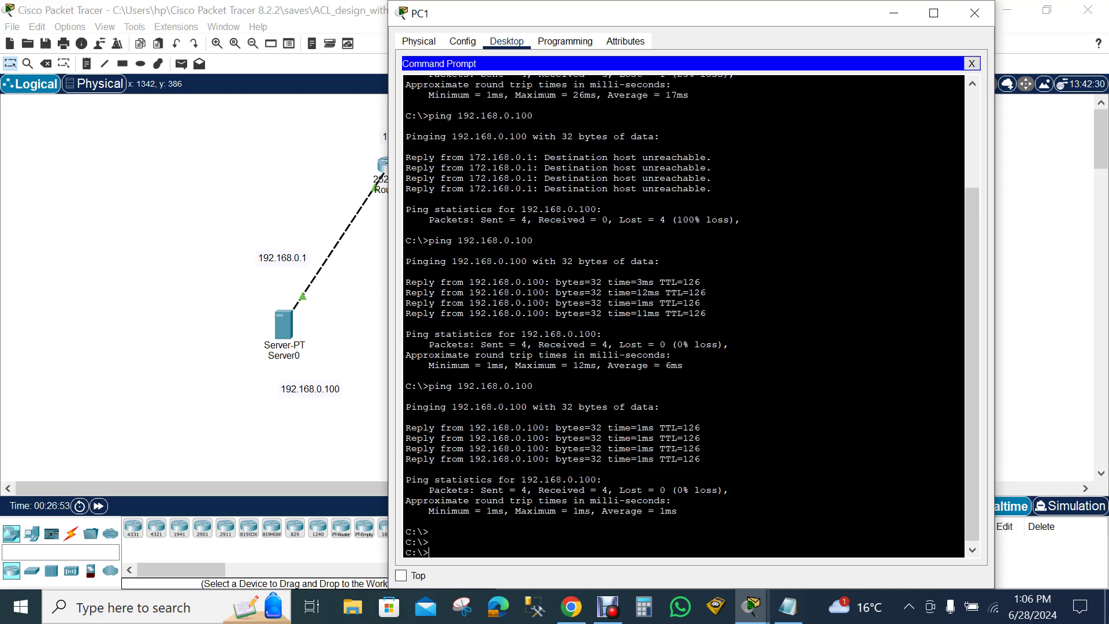
type("172.168.0.14")
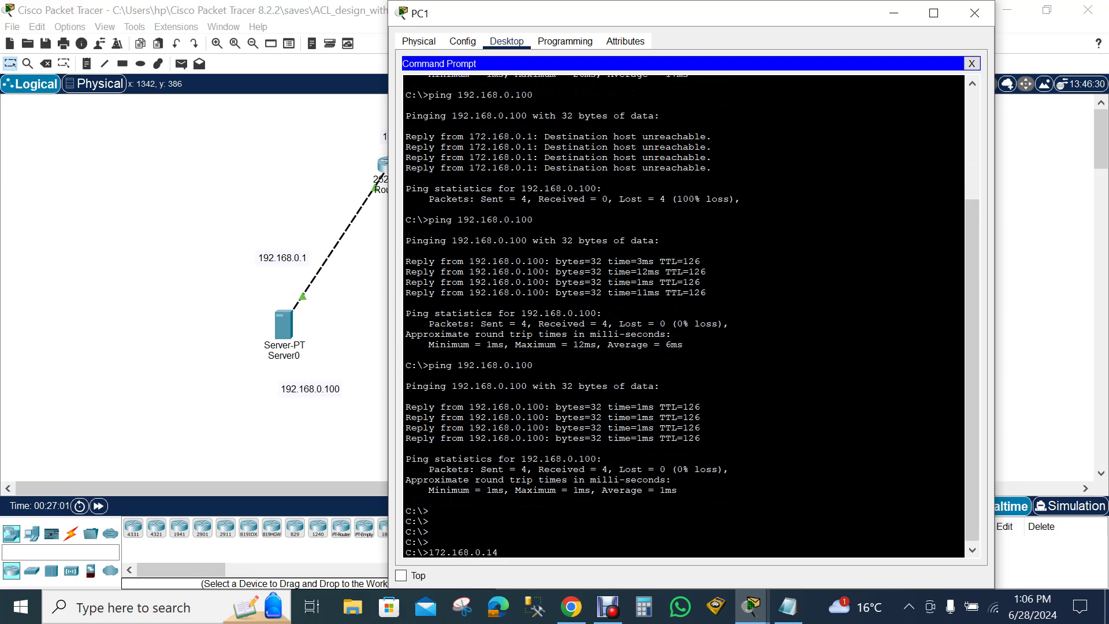
key("BackSpace")
key("BackSpace")
key("BackSpace")
key("BackSpace")
key("BackSpace")
key("BackSpace")
key("BackSpace")
key("BackSpace")
key("BackSpace")
key("BackSpace")
key("BackSpace")
key("BackSpace")
Step: Ping the server at 192.168.0.100 from PC1's Command Prompt in a maximized window
left_click_drag(653, 15, 483, 424)
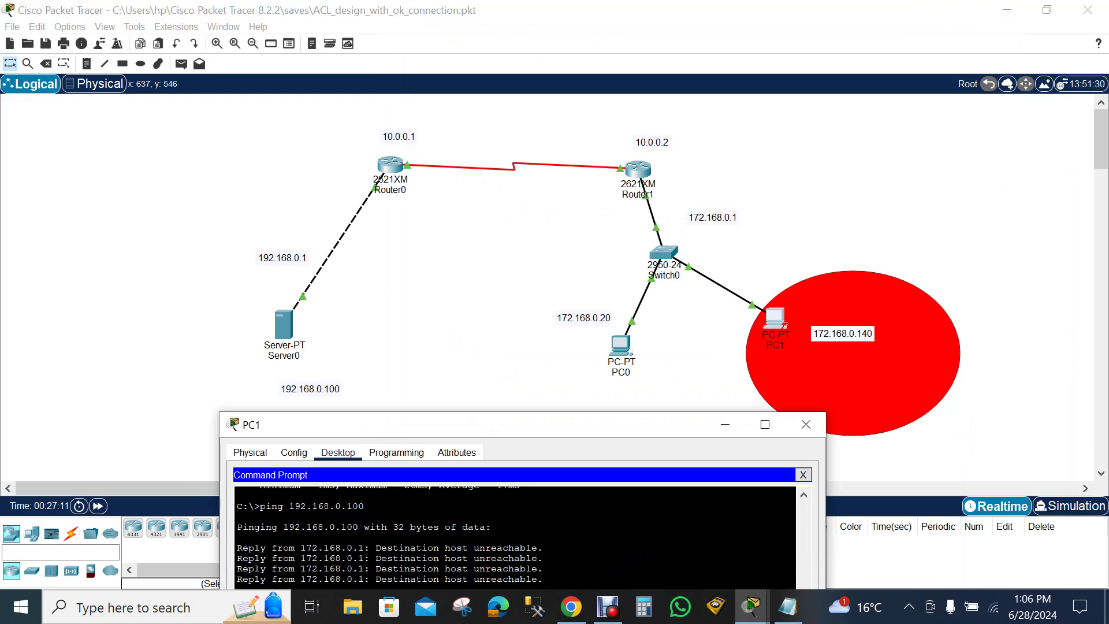
key("super+shift+Up")
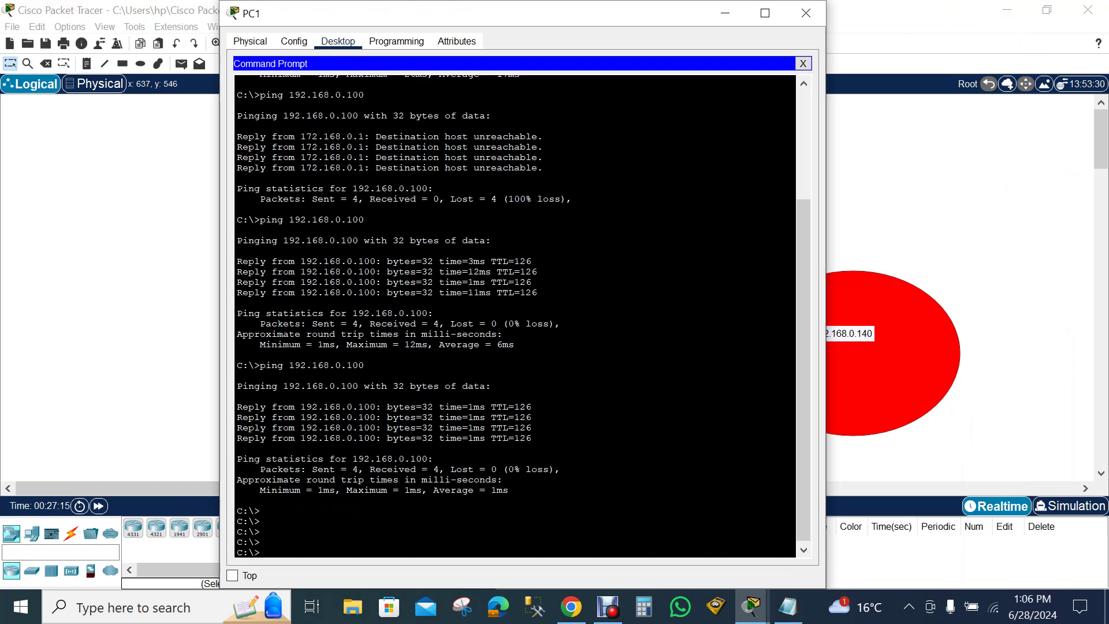
type("ing ")
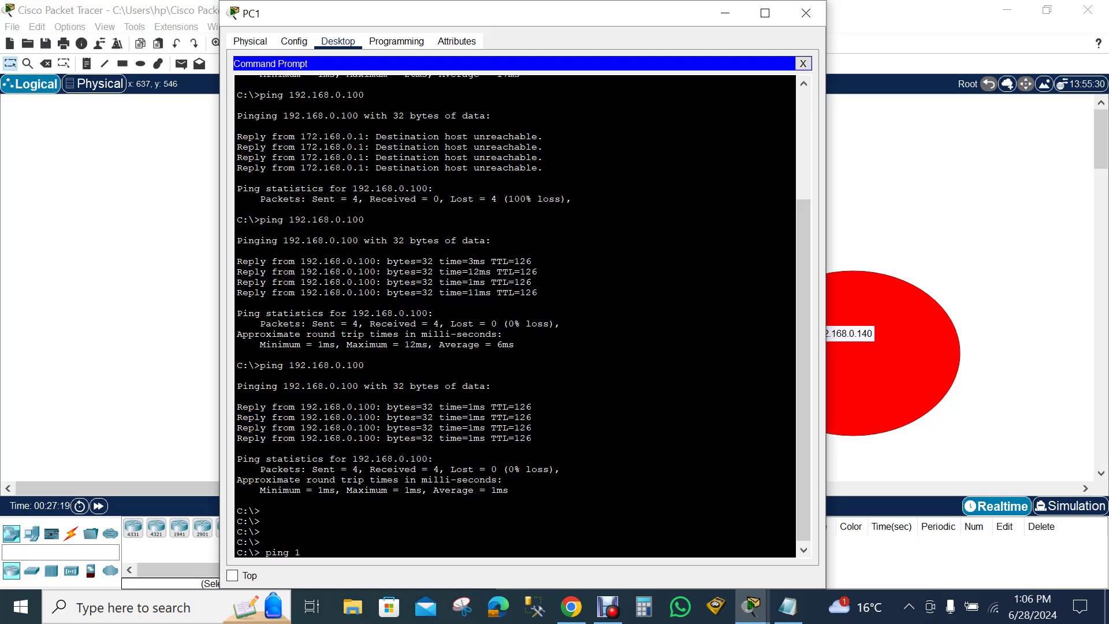
type("192.168.0.100")
left_click_drag(462, 13, 670, 13)
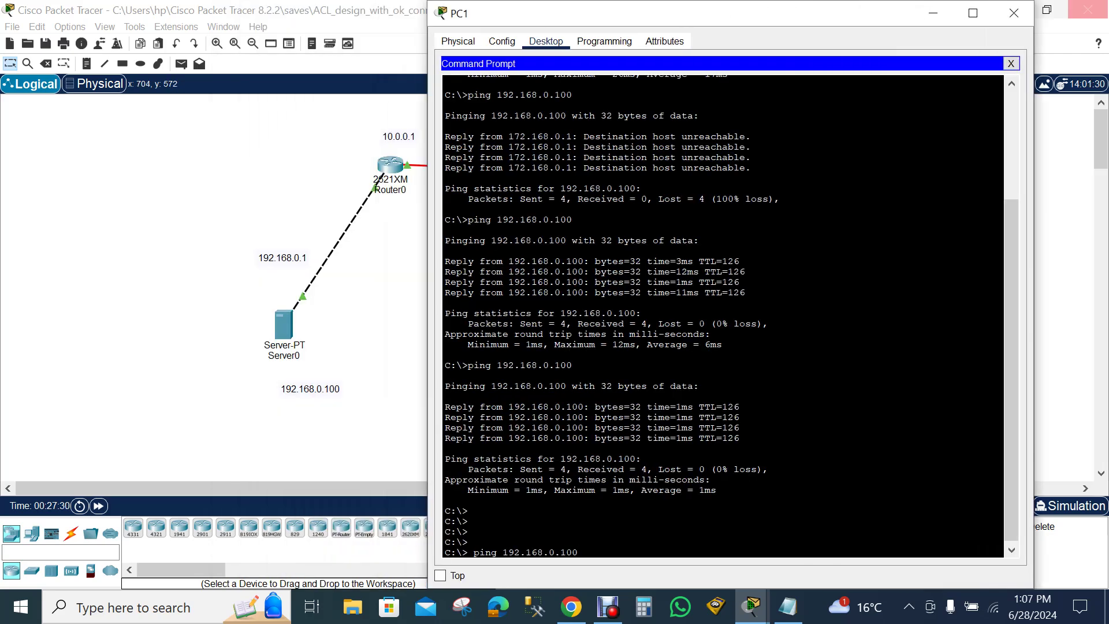
left_click(972, 12)
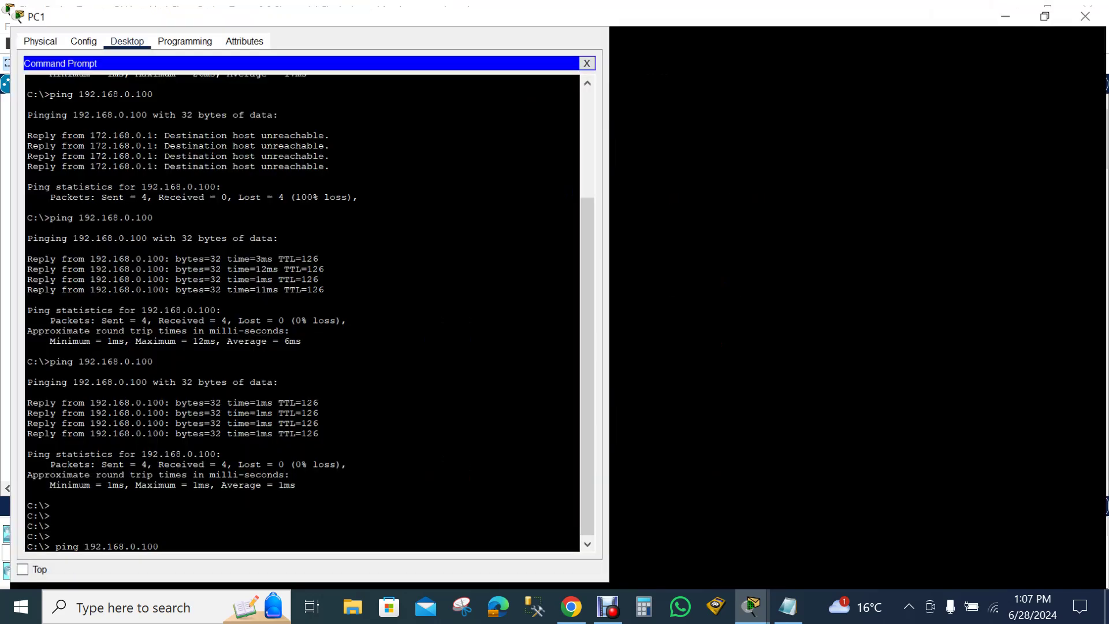
key("Return")
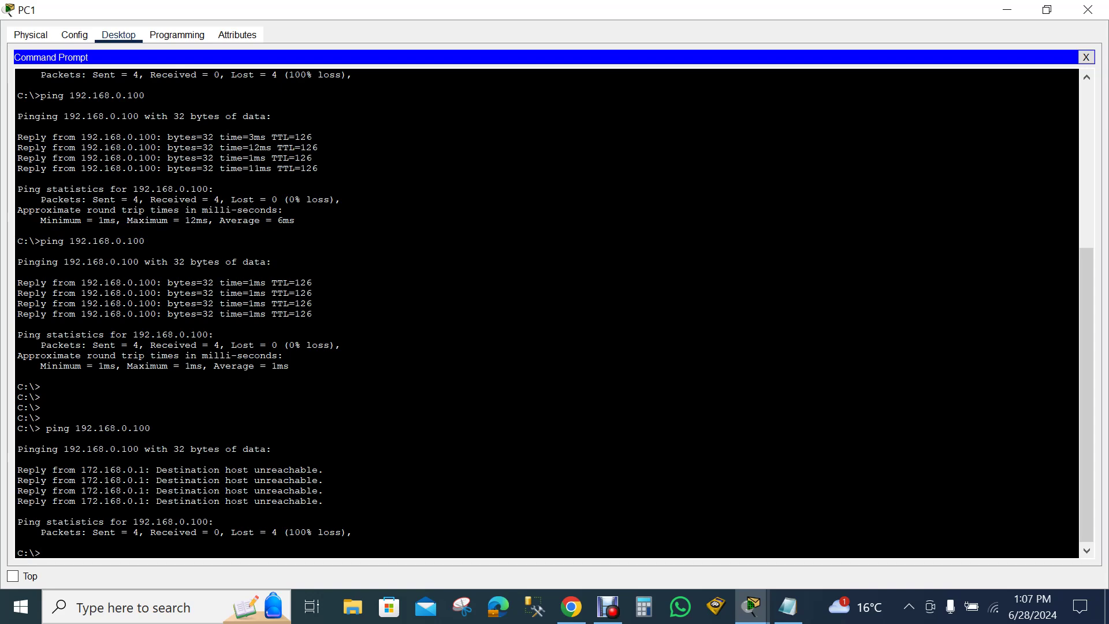
Step: Review the server side of the topology and the access-list 50 commands in Router1's CLI
left_click(1007, 10)
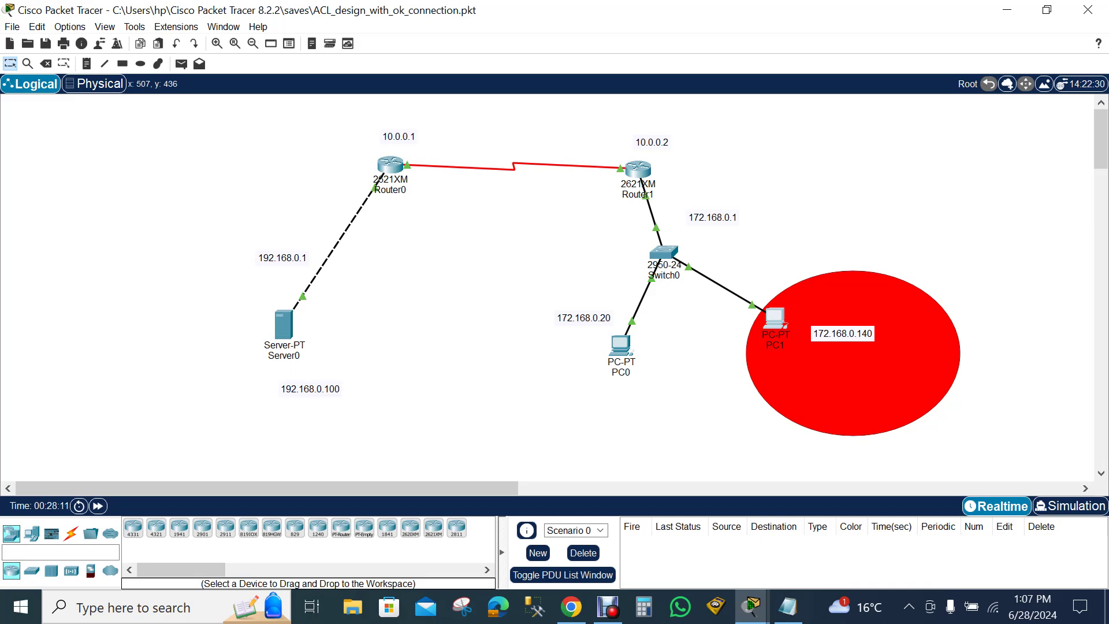
mouse_move(285, 345)
mouse_move(283, 325)
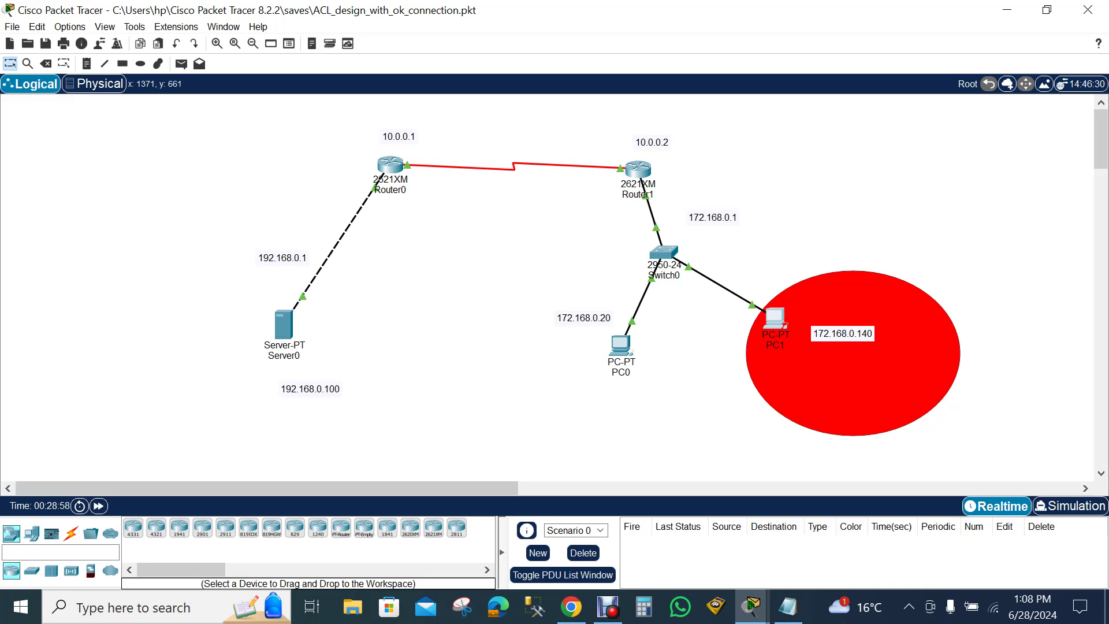
mouse_move(752, 607)
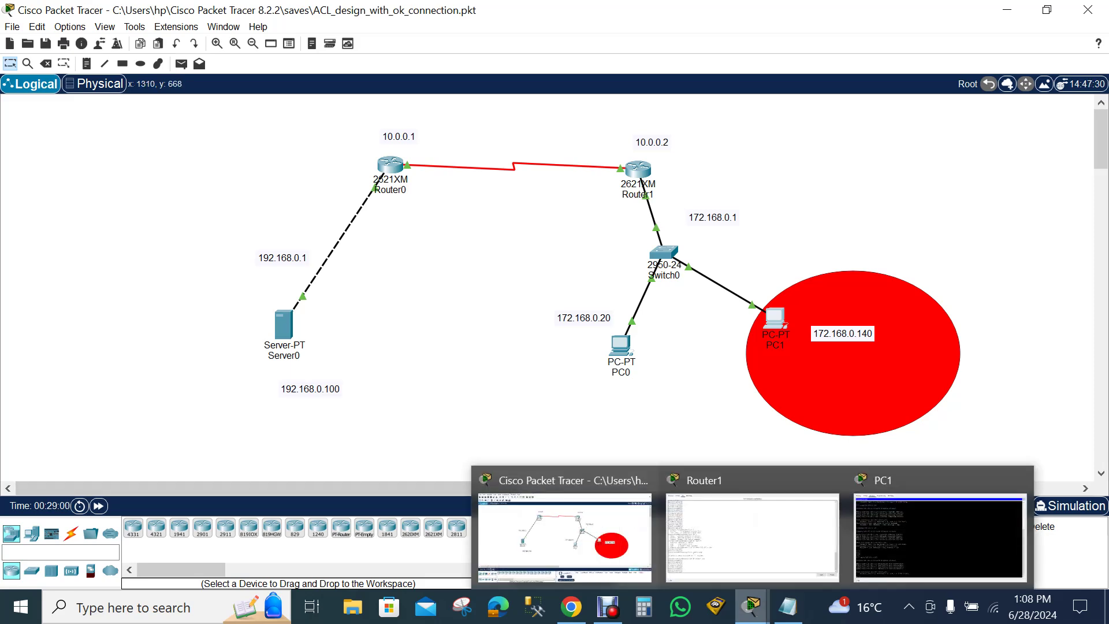
left_click(752, 537)
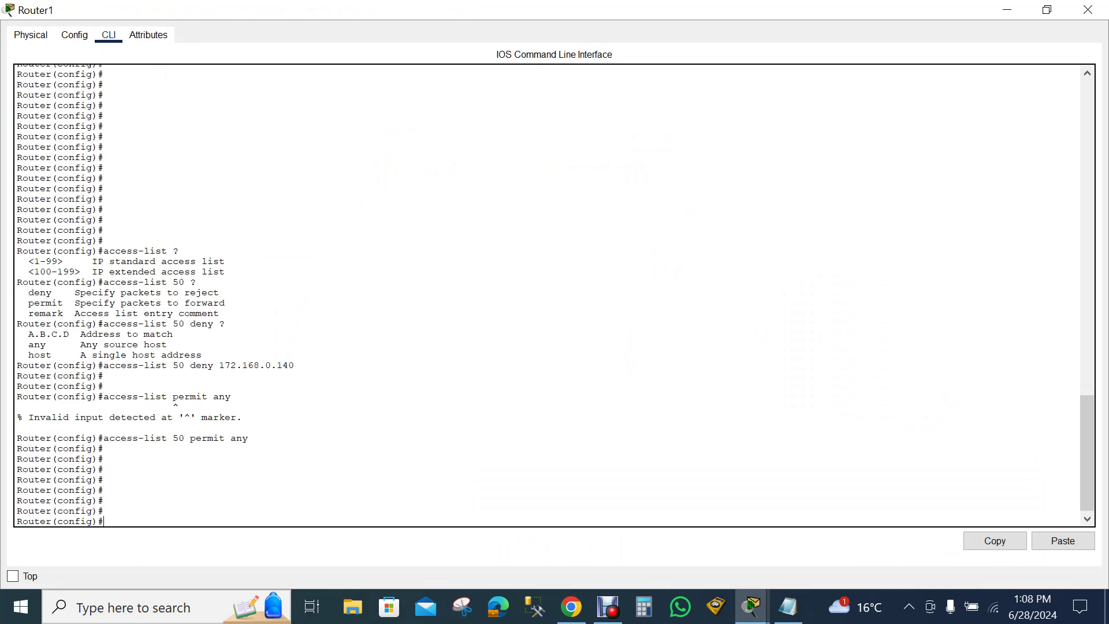
key("Return")
key("Return")
key("Return")
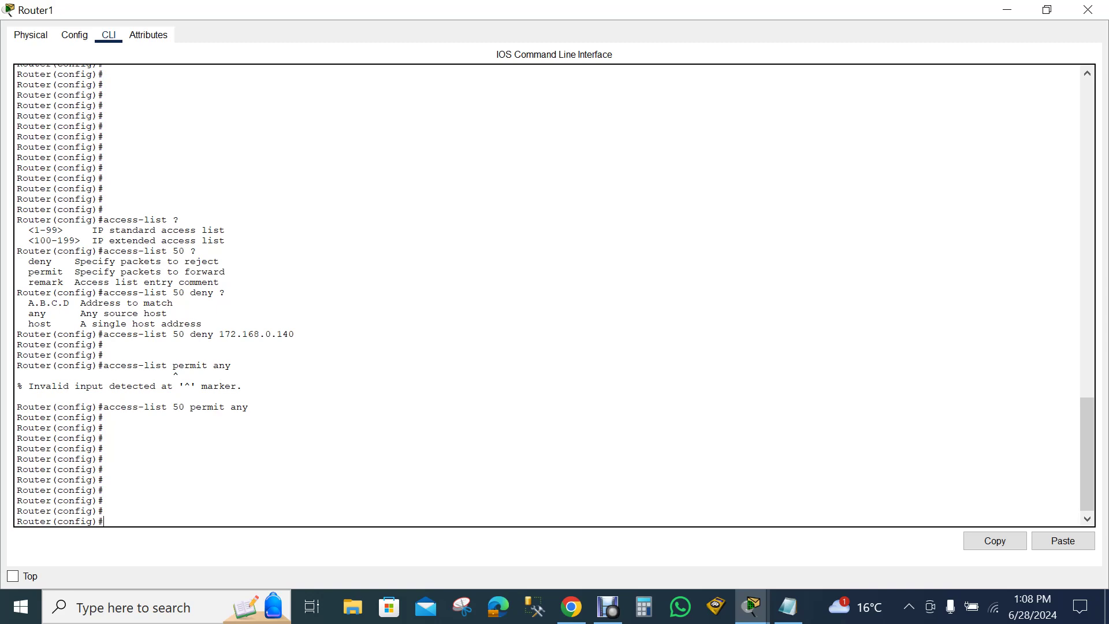
left_click(751, 607)
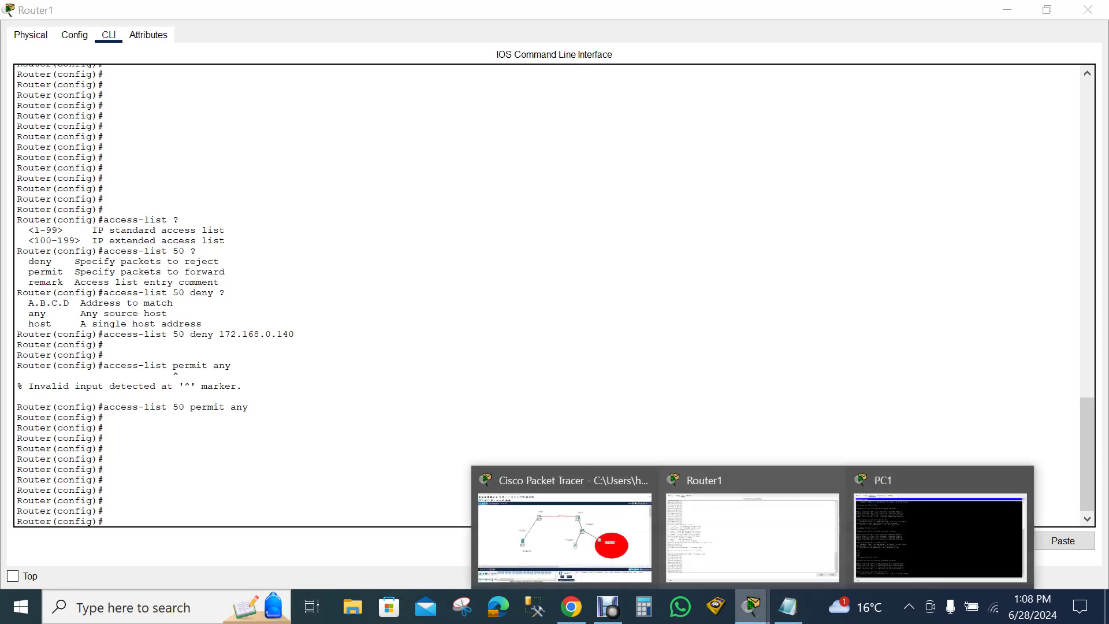
left_click(751, 537)
left_click(751, 607)
Step: Inspect Router1's interface details and the path between PC1 and Router0 in the topology
left_click(564, 537)
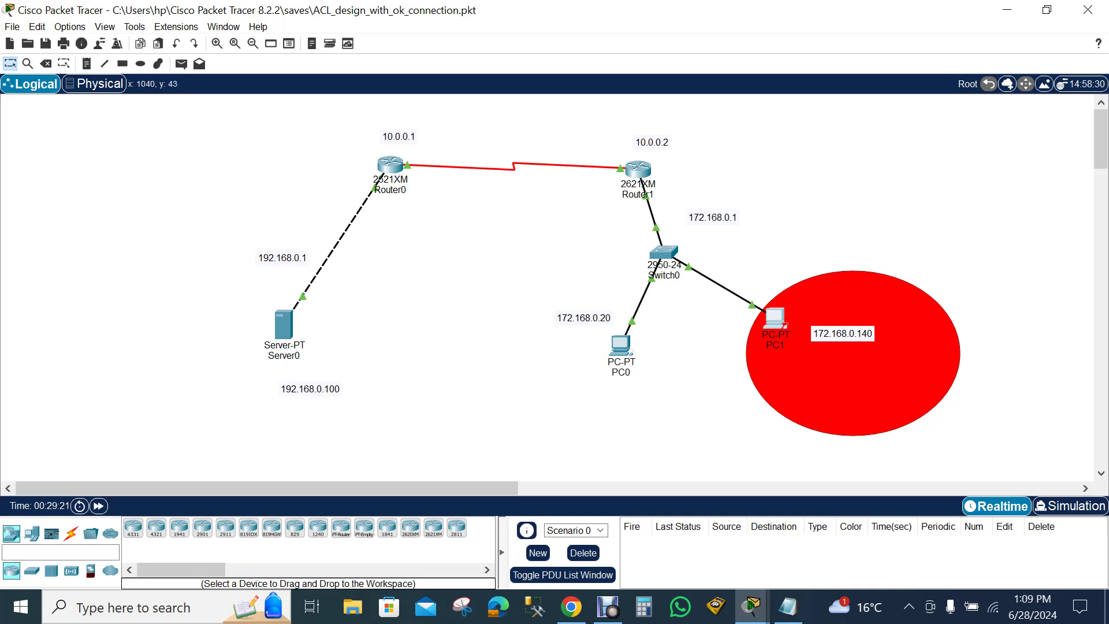
mouse_move(638, 169)
mouse_move(399, 163)
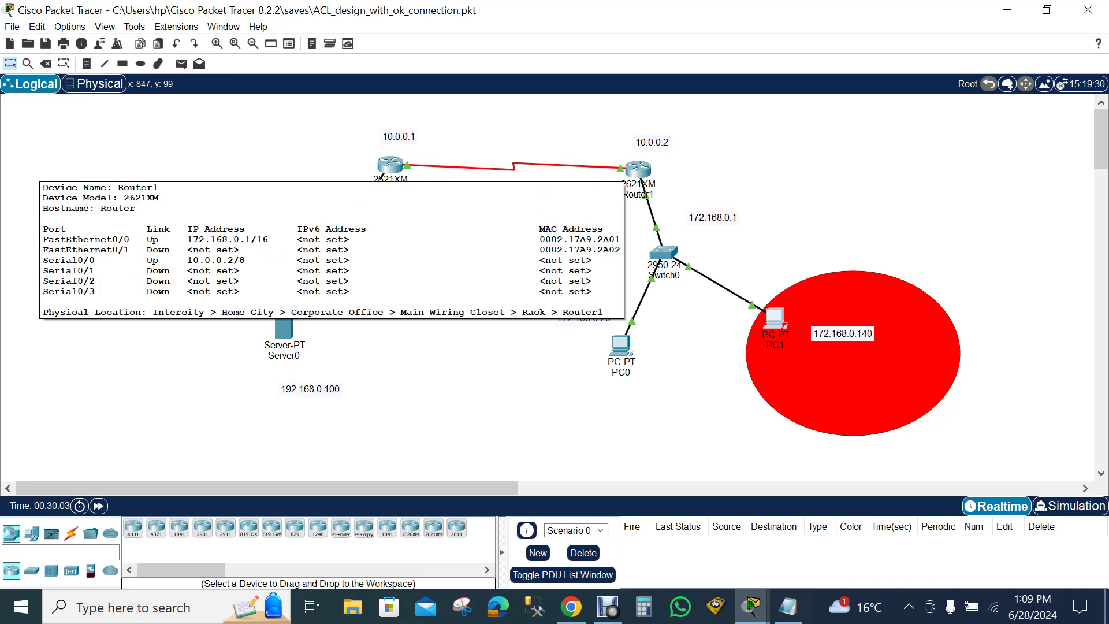
mouse_move(371, 185)
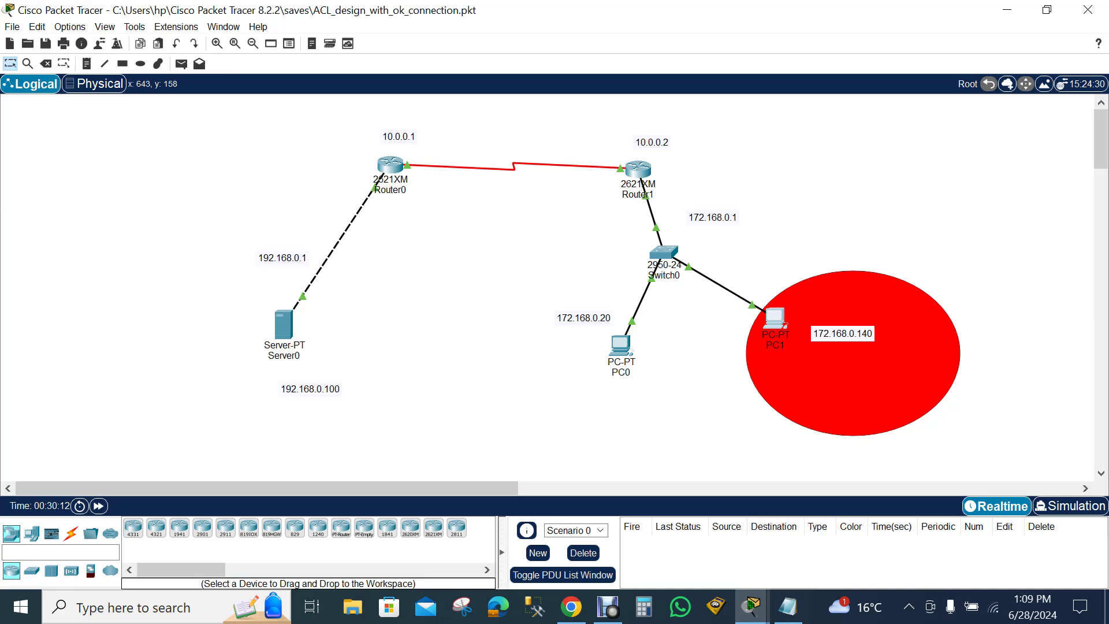
mouse_move(774, 318)
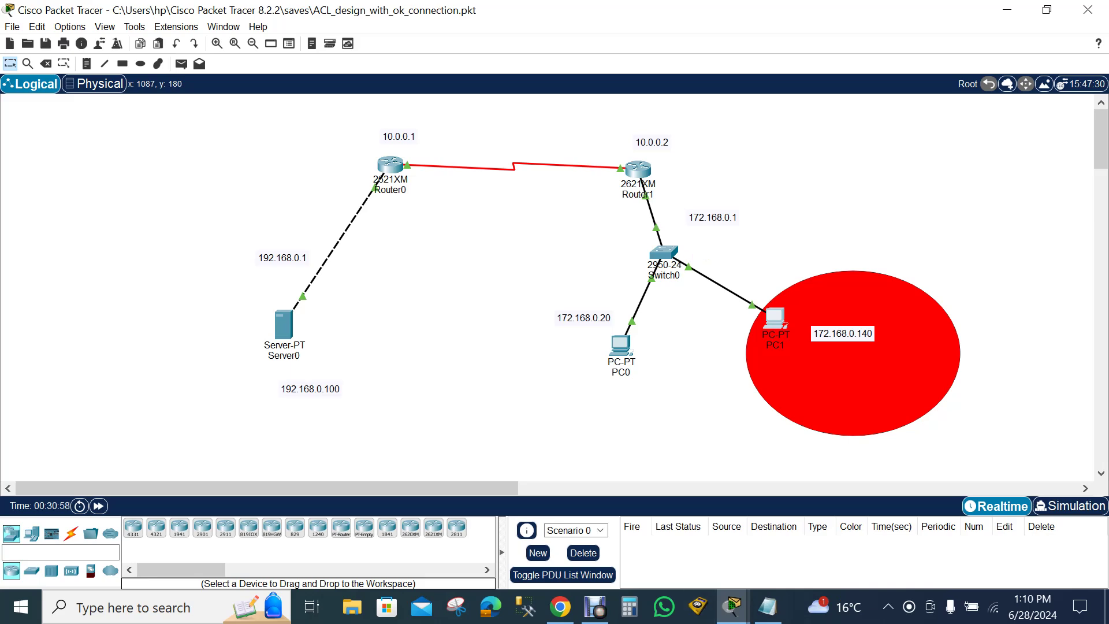
Step: Apply access list 50 in the outbound direction on Router1's serial interface s0/0 through its CLI
left_click(638, 169)
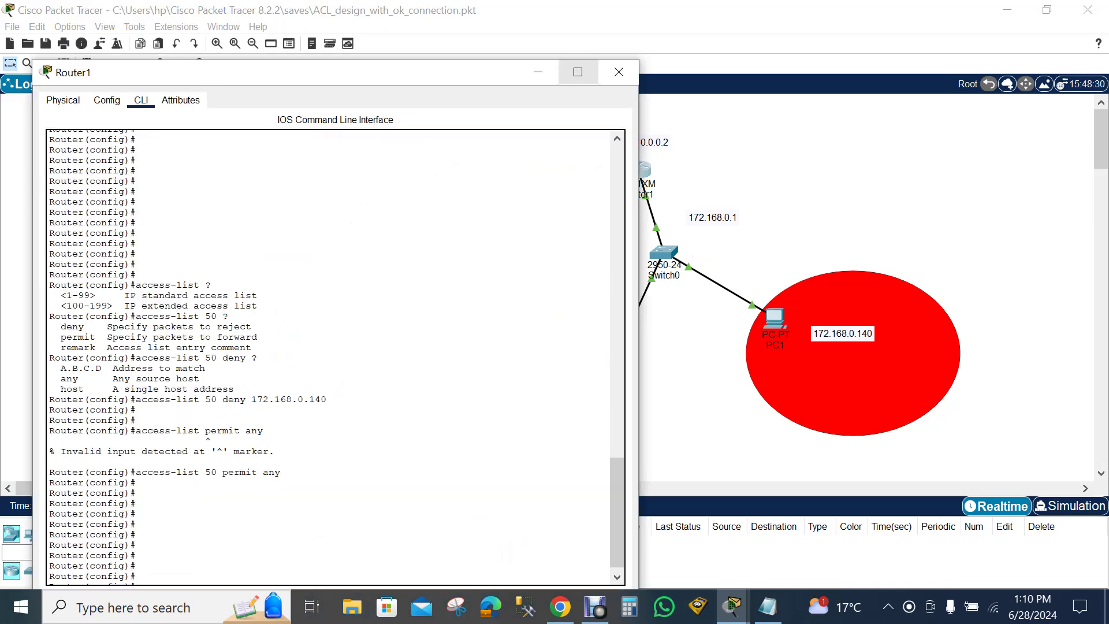
left_click(582, 72)
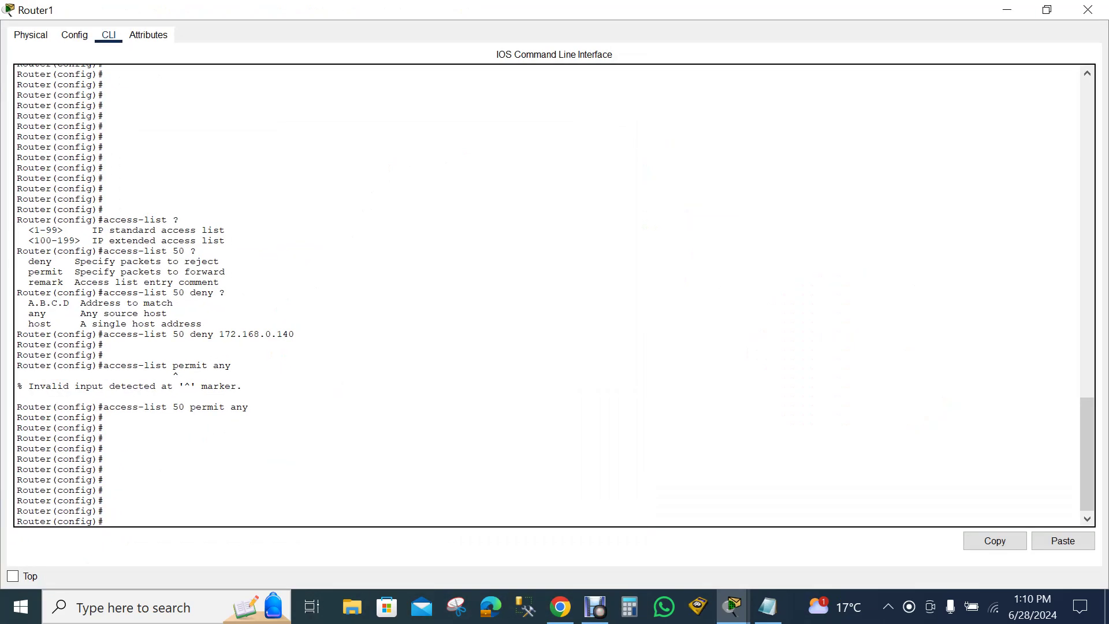
key("Return")
key("Return")
key("Return")
type("int s0/")
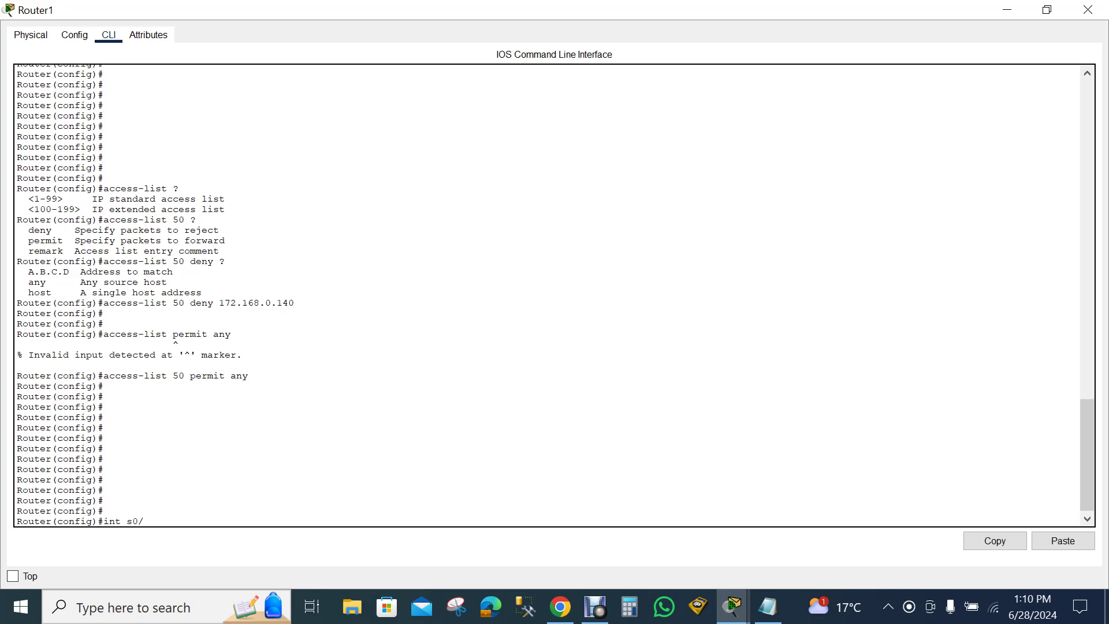
type("0")
key("Return")
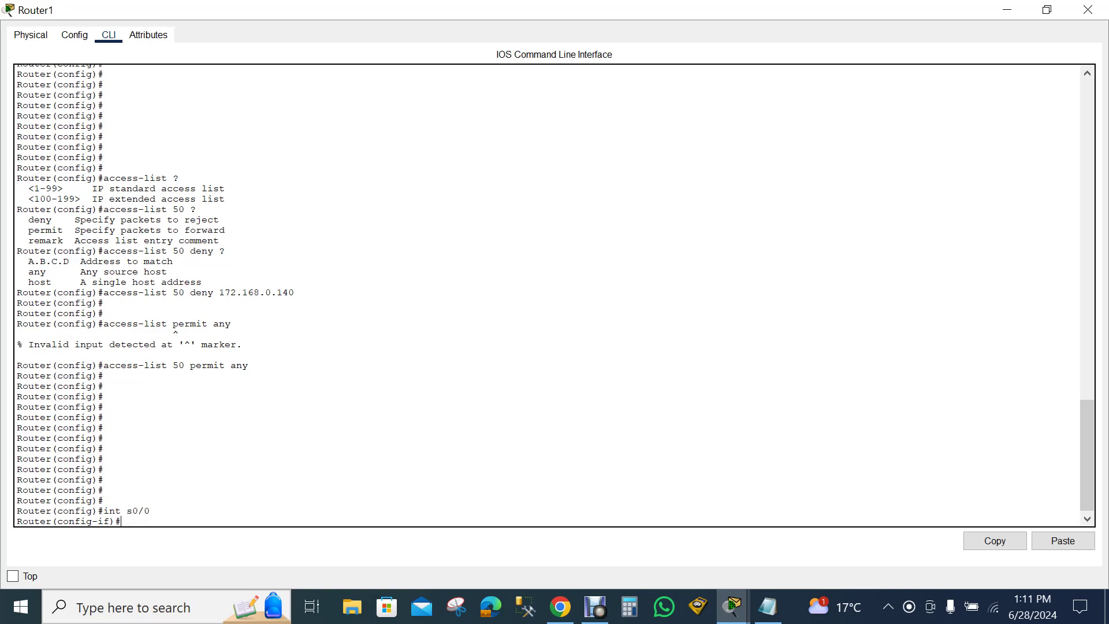
type("ip access-group")
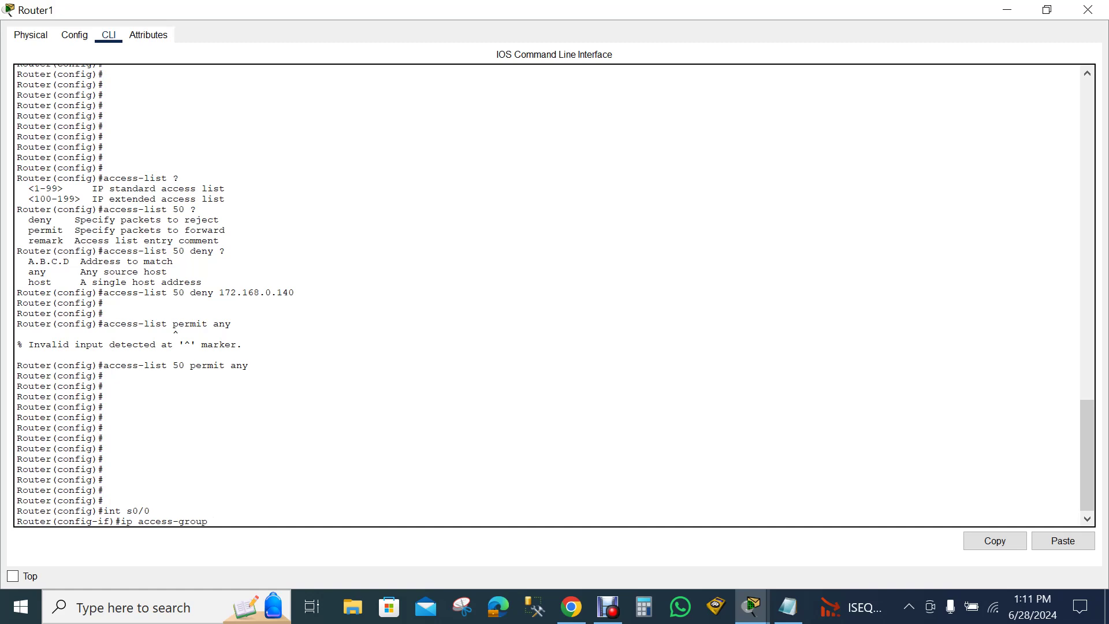
type("50 out")
key("Return")
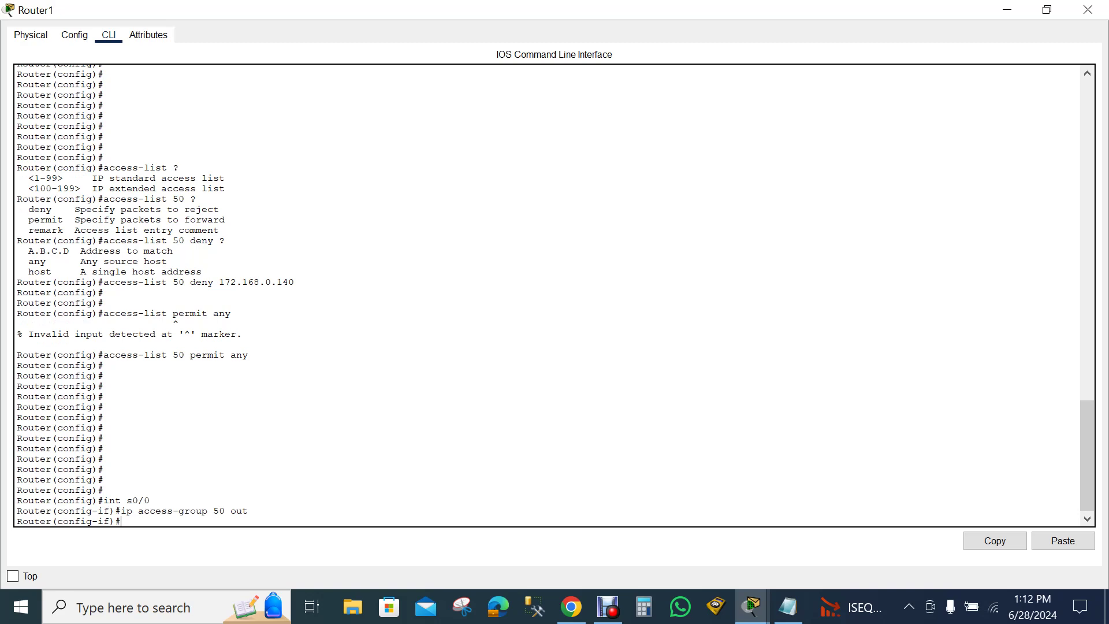
Step: Apply access list 50 in the inbound direction on Router1's FastEthernet interface f0/0
key("Return")
type("inf")
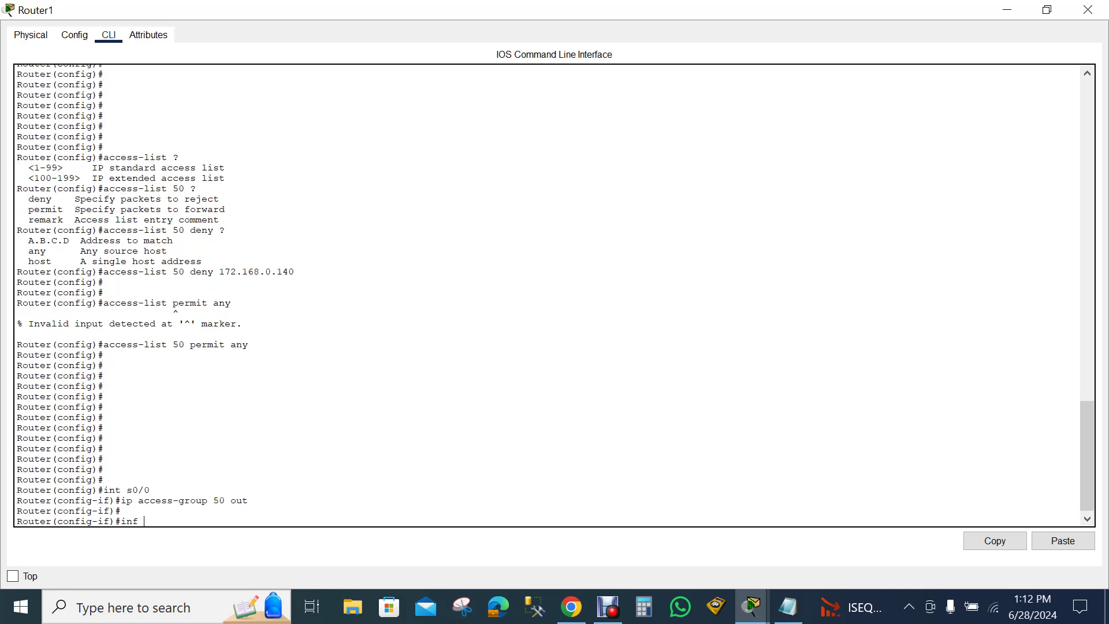
key("BackSpace")
type("o")
key("BackSpace")
key("BackSpace")
type("t f0/0")
key("Return")
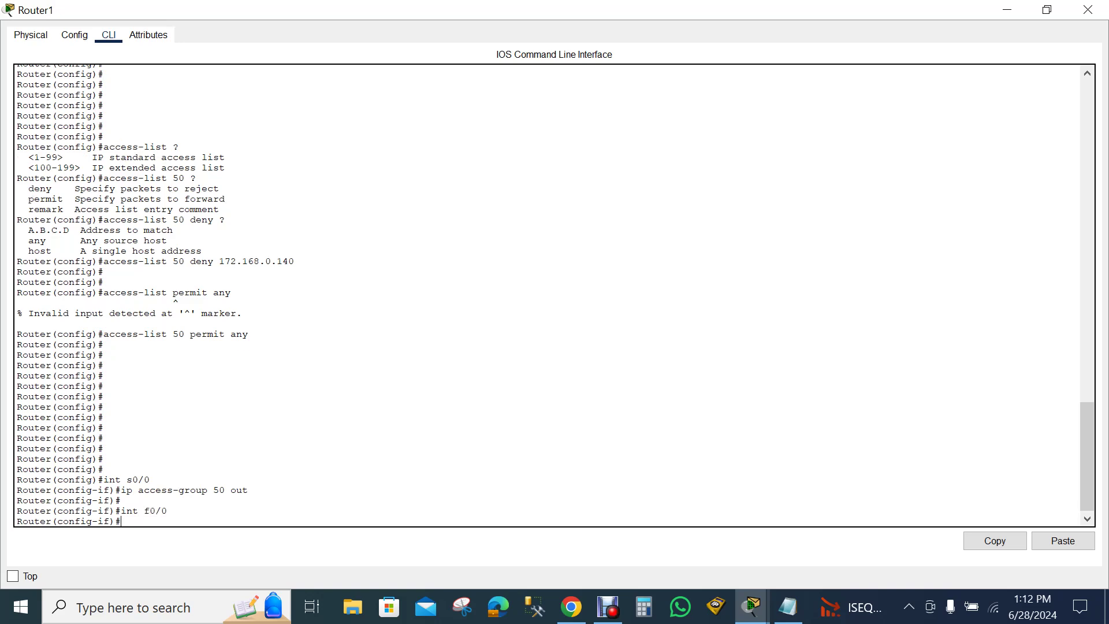
type("ip access-group 50 in")
key("Return")
key("Return")
key("Return")
key("Return")
key("Return")
key("Return")
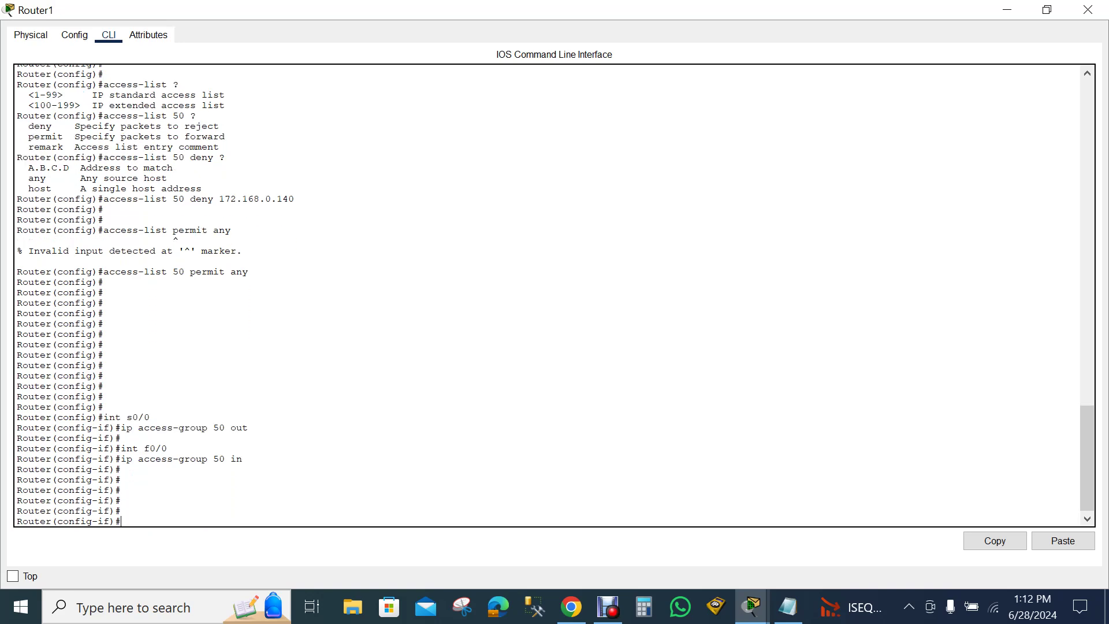
Step: Review the network topology and the access-list 50 configuration in Router1's CLI
mouse_move(751, 607)
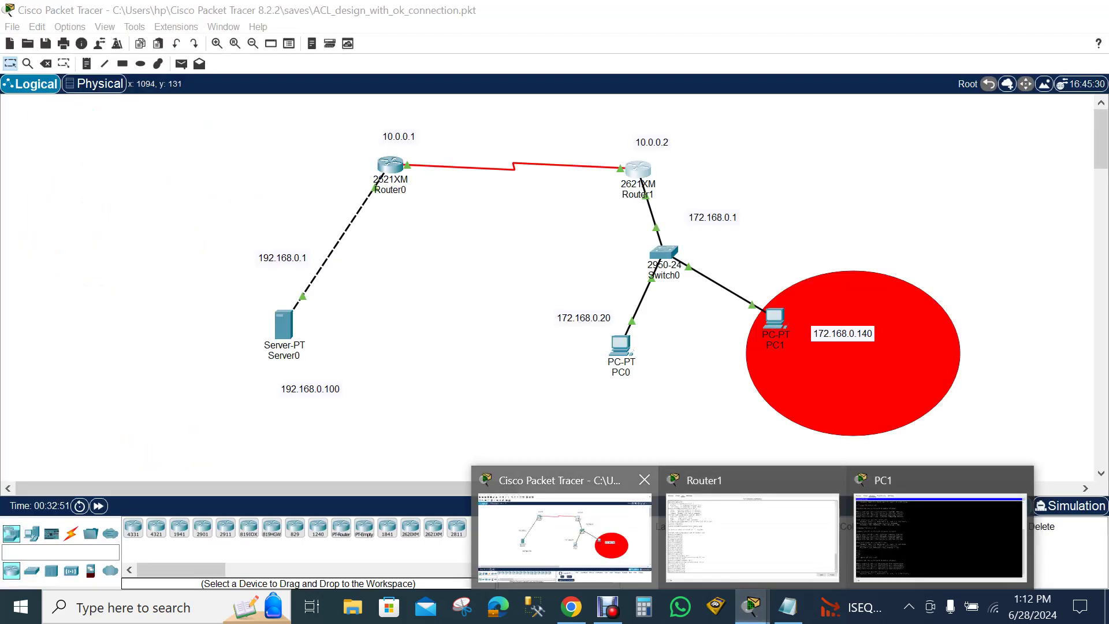
left_click(565, 537)
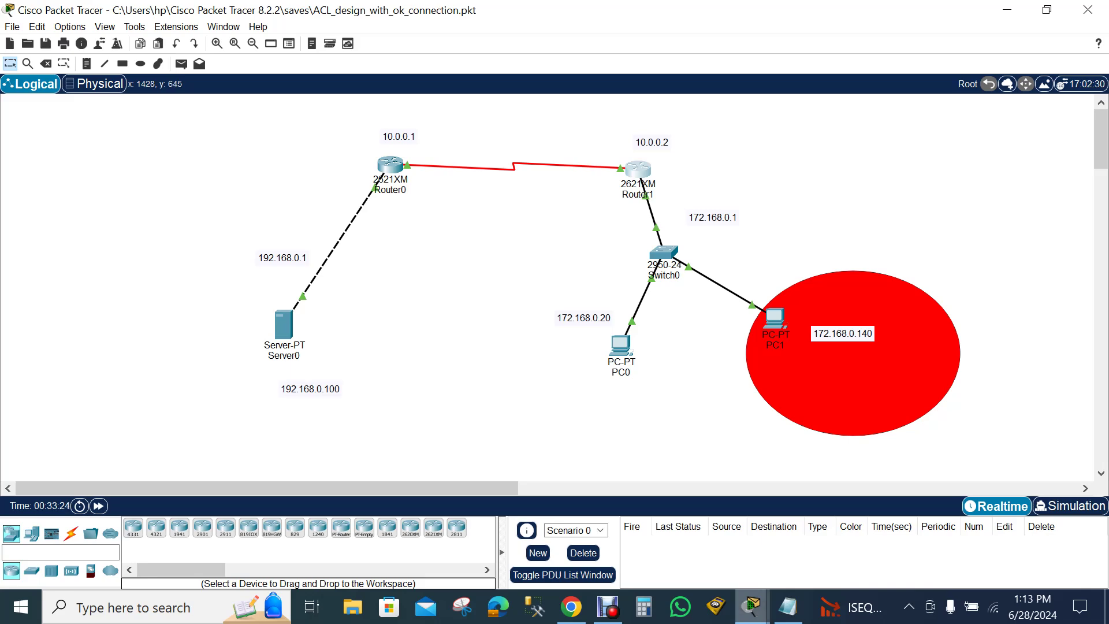
mouse_move(752, 607)
left_click(751, 537)
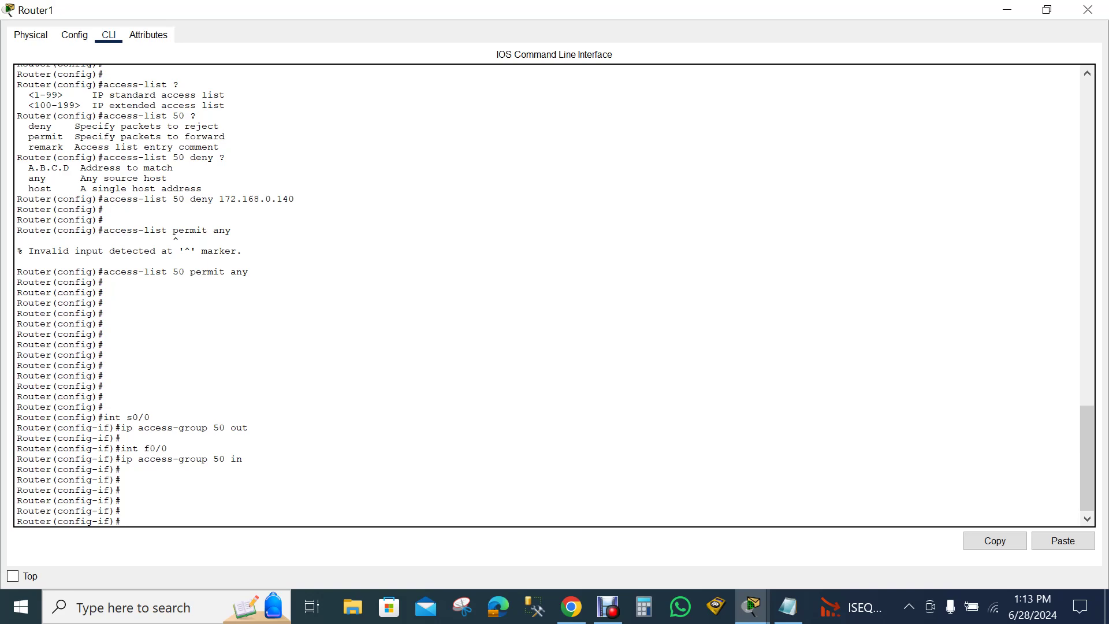
Step: Ping the server at 192.168.0.100 from PC1's command prompt to test the applied access list
mouse_move(751, 607)
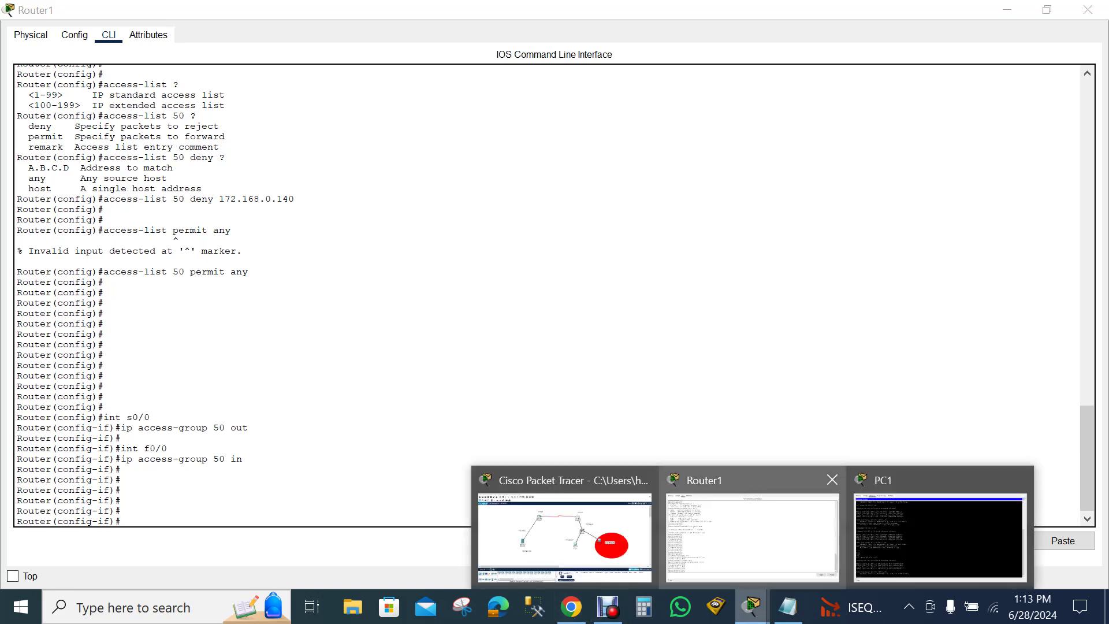
left_click(572, 531)
left_click(775, 318)
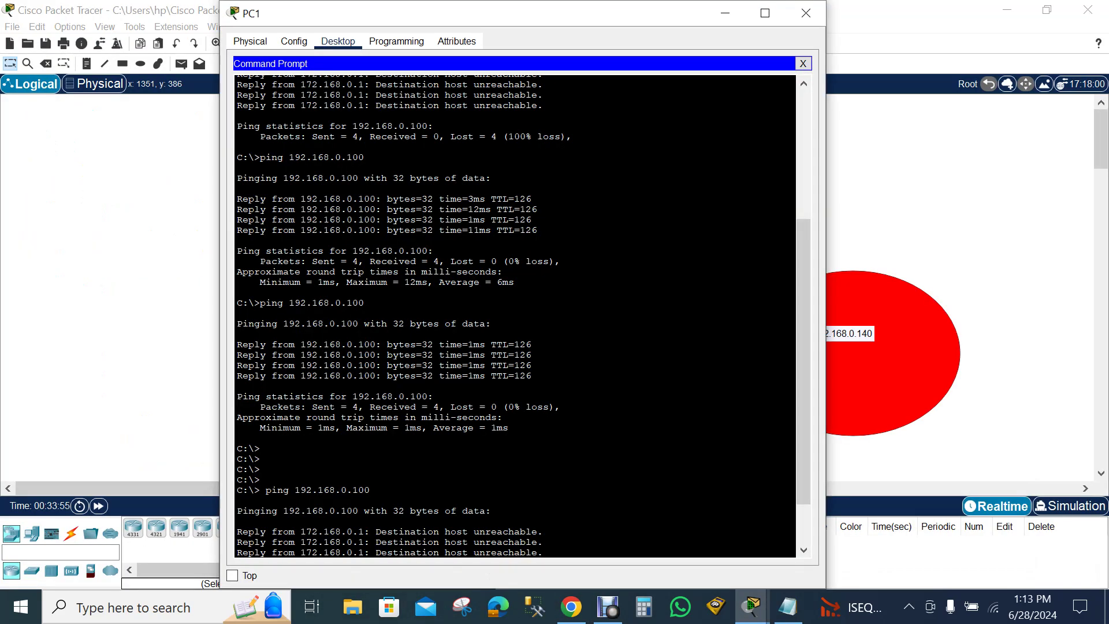
key("Return")
key("Return")
key("Return")
key("Return")
key("Return")
key("Return")
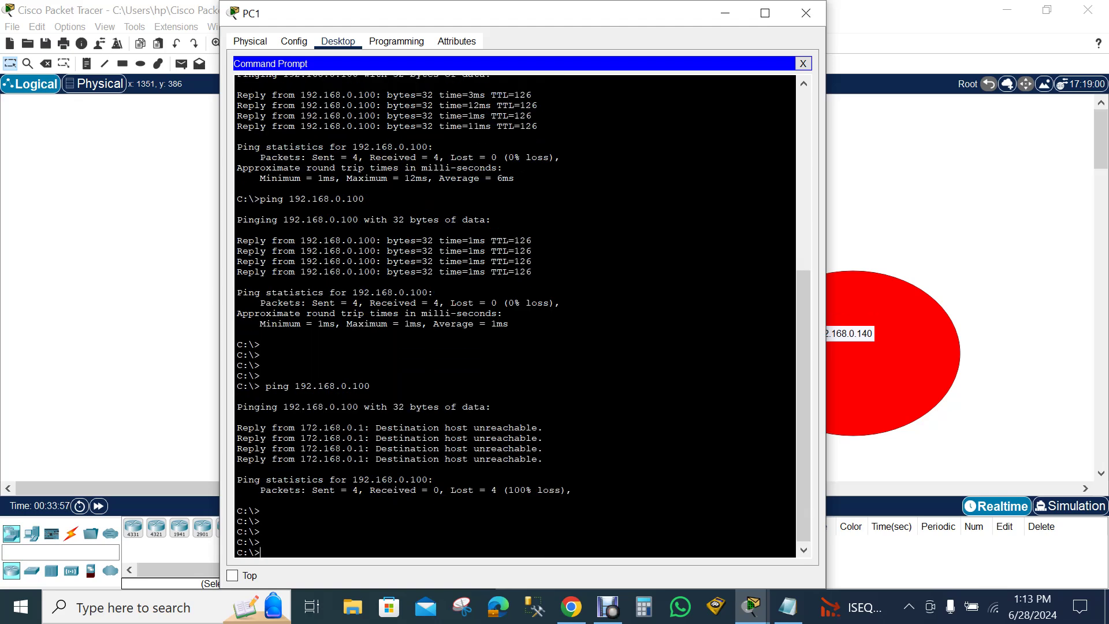
type("ping")
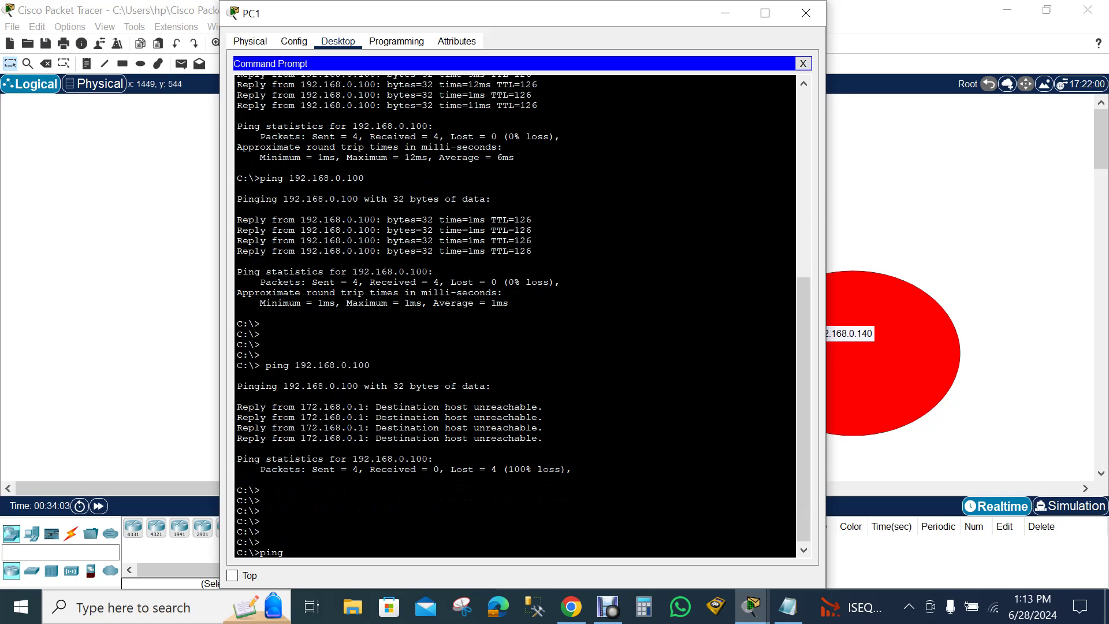
left_click_drag(526, 12, 723, 35)
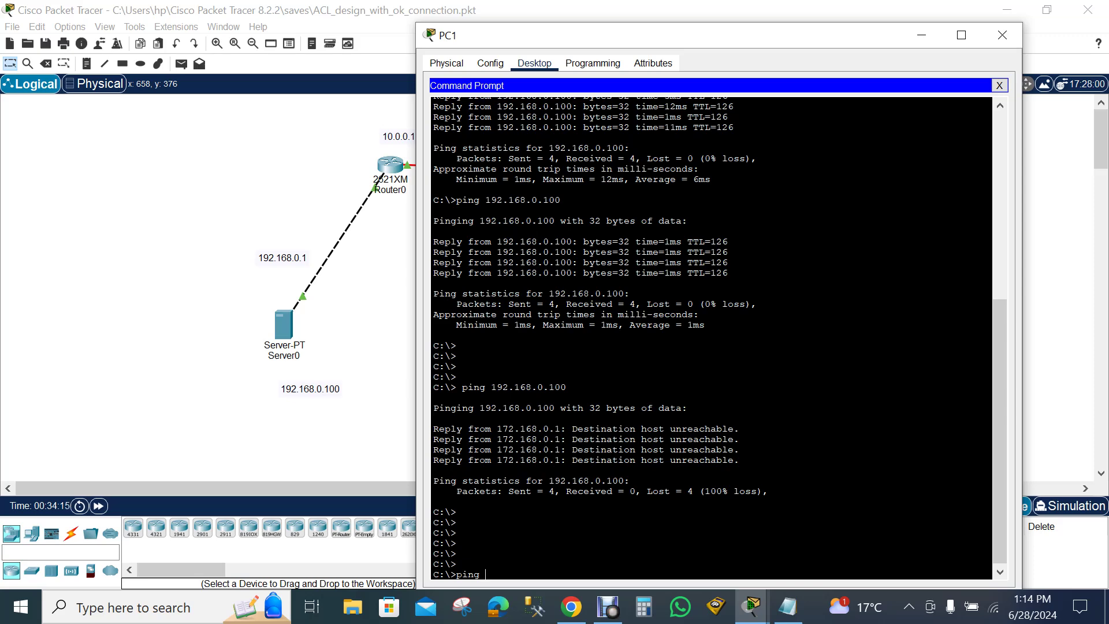
type("192.168.0.100")
key("Return")
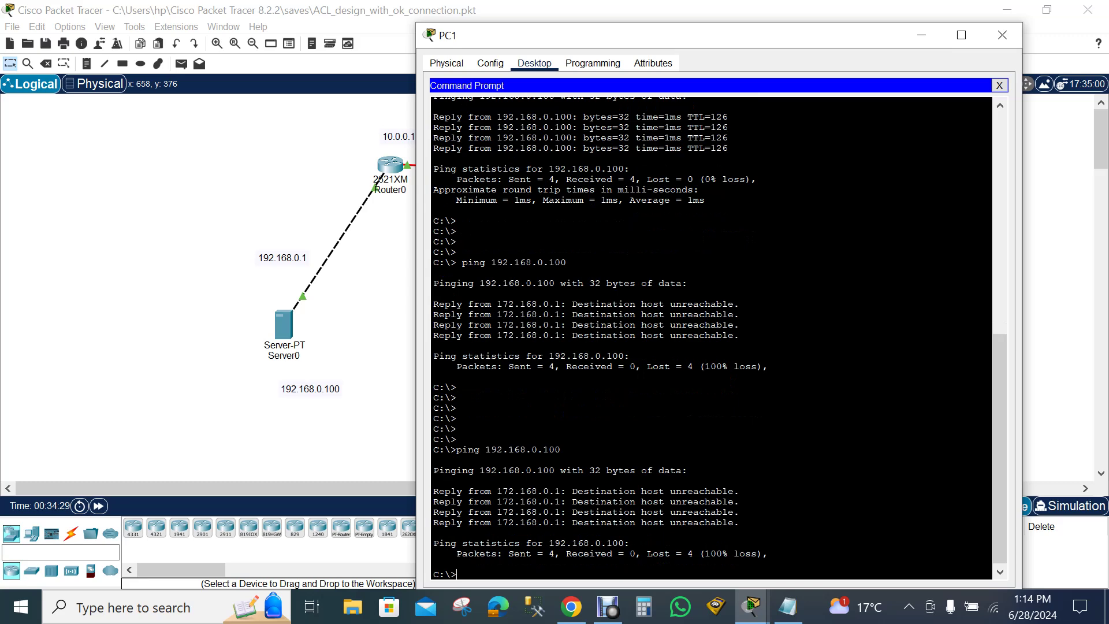
left_click(922, 35)
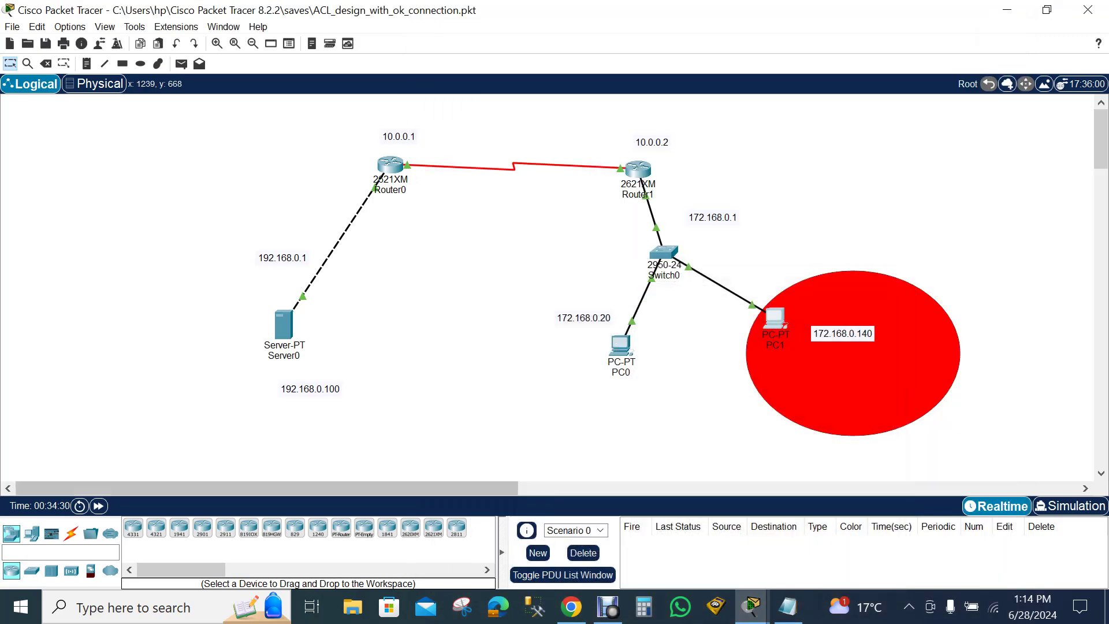
Step: Remove access list 50 from Router1 with the command no access-list 50 in its CLI
mouse_move(752, 606)
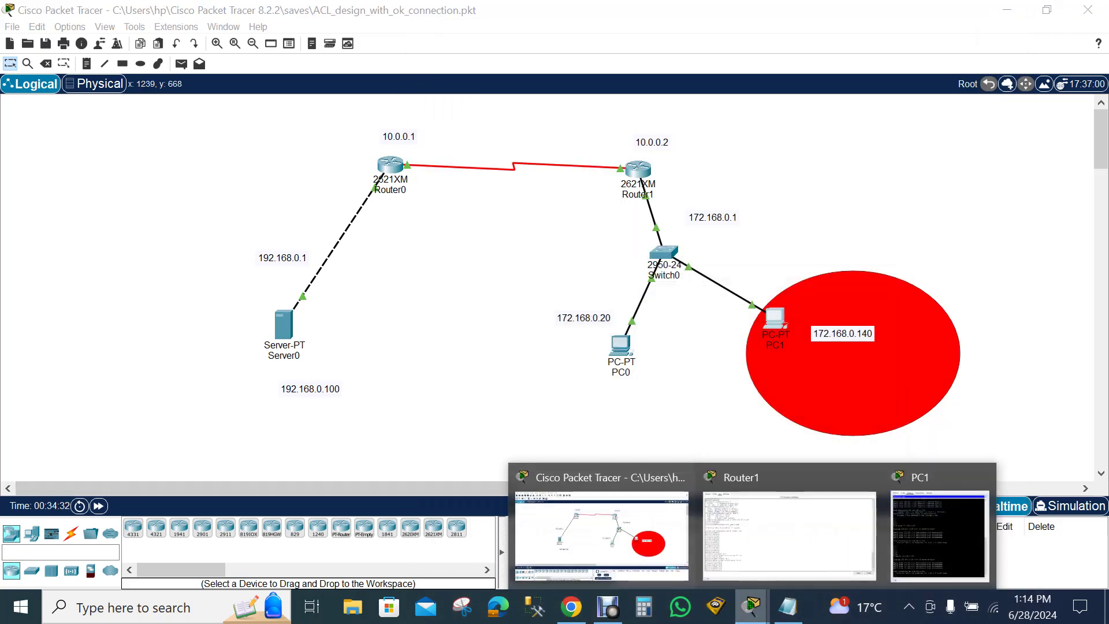
left_click(789, 535)
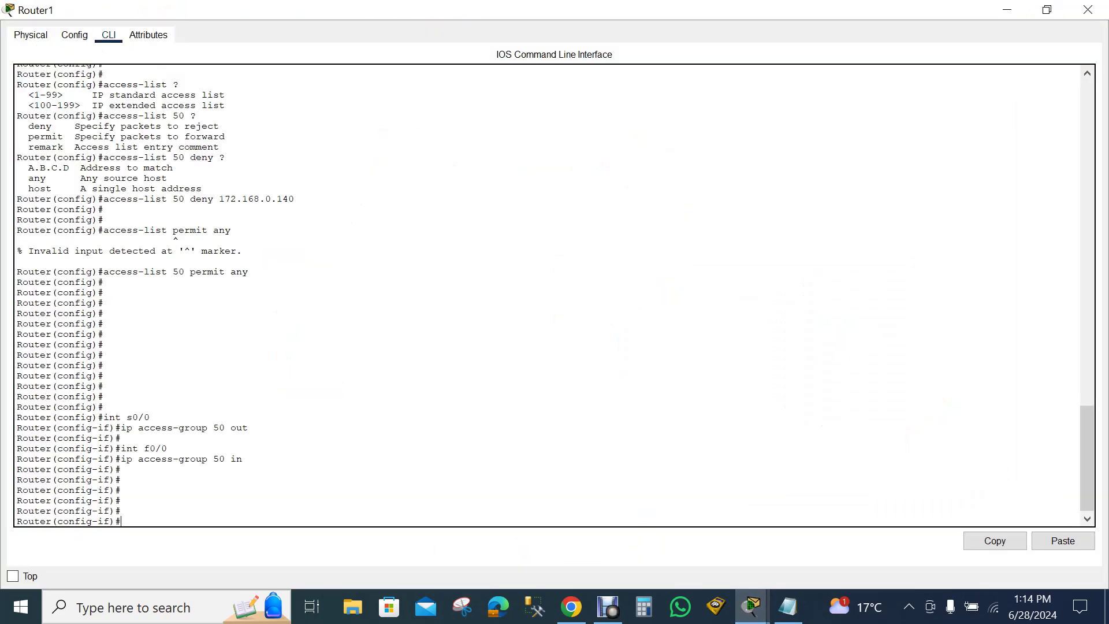
key("Return")
key("Return")
type("no access-list 50")
key("Return")
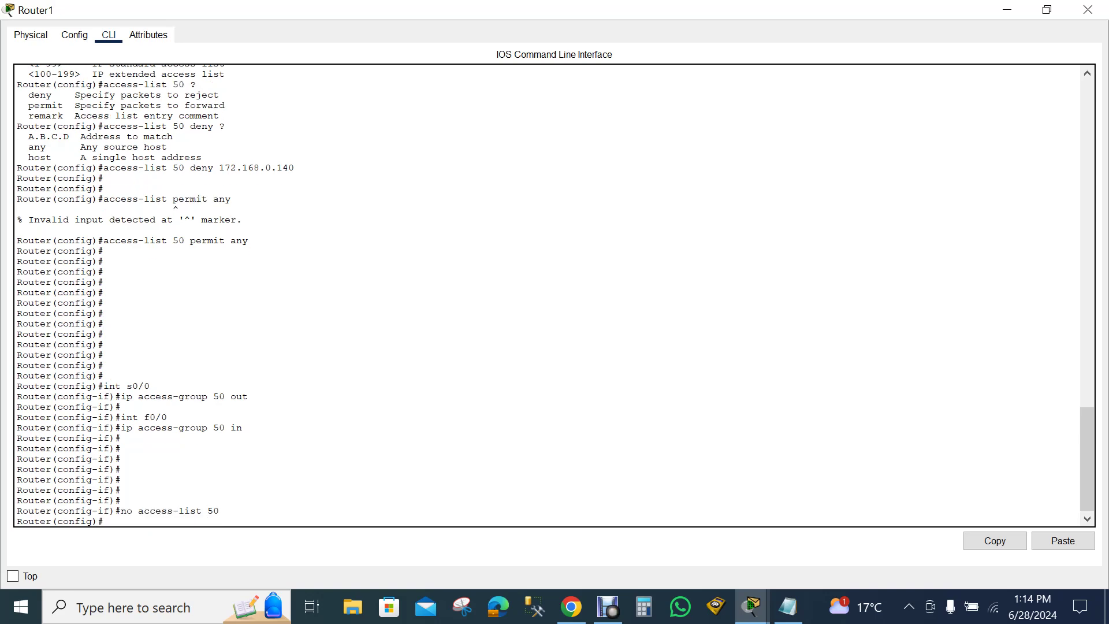
Step: Repeat the no access-list 50 command from Router1's global configuration mode
key("Return")
key("Return")
key("Return")
key("Return")
key("Return")
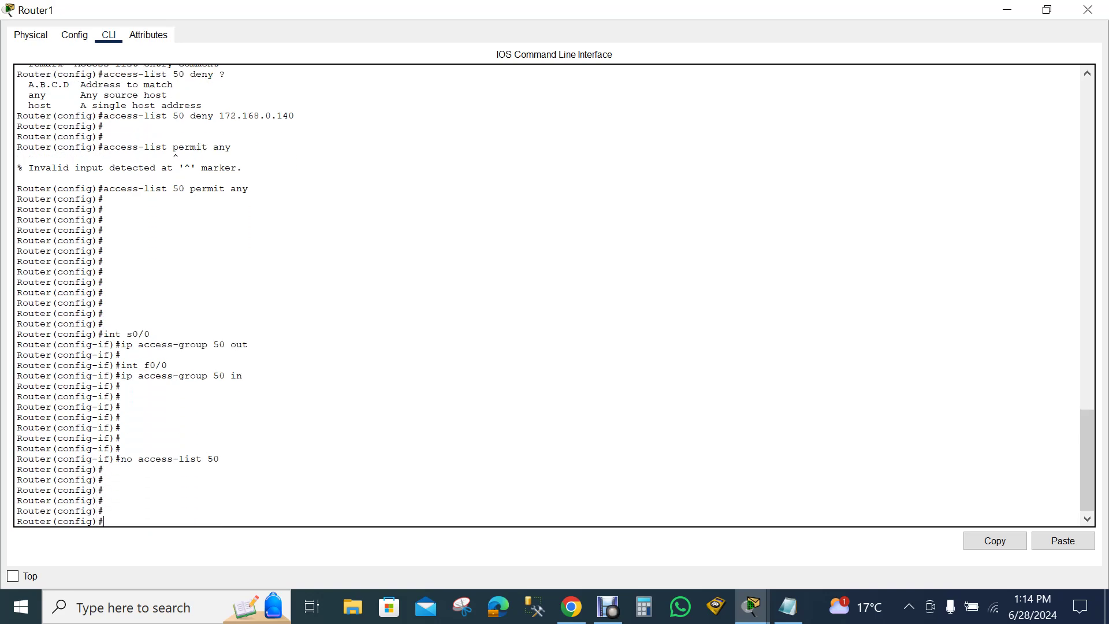
type("no access-list 50")
key("Return")
key("Return")
key("Return")
key("Return")
key("Return")
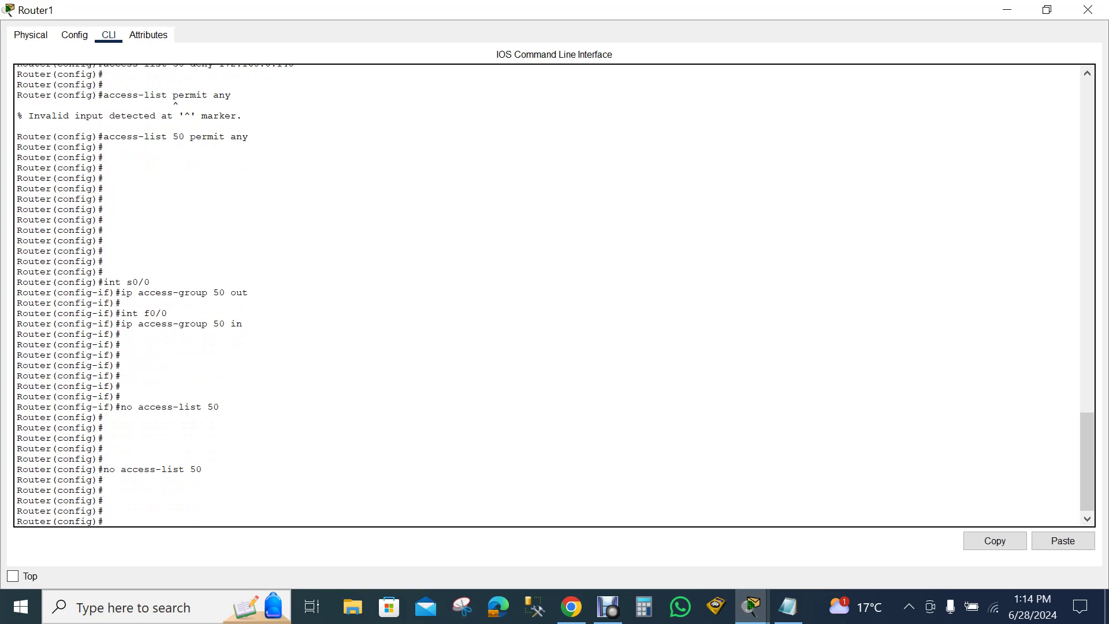
Step: Retest PC1's connectivity without access list 50 by pinging 192.168.0.100 from its command prompt
left_click(751, 607)
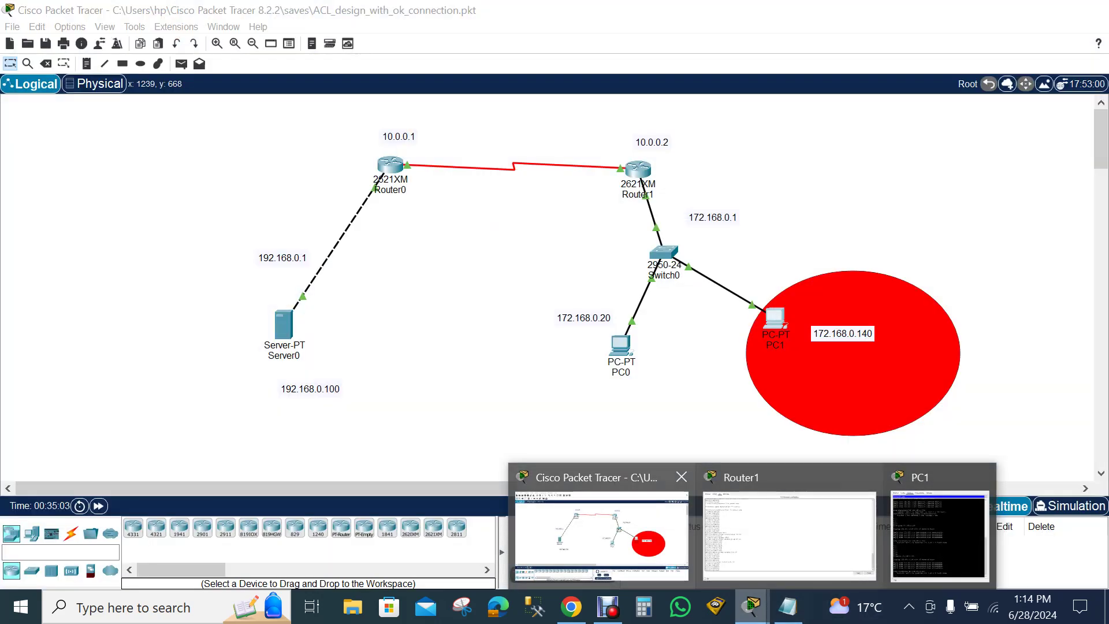
left_click(601, 534)
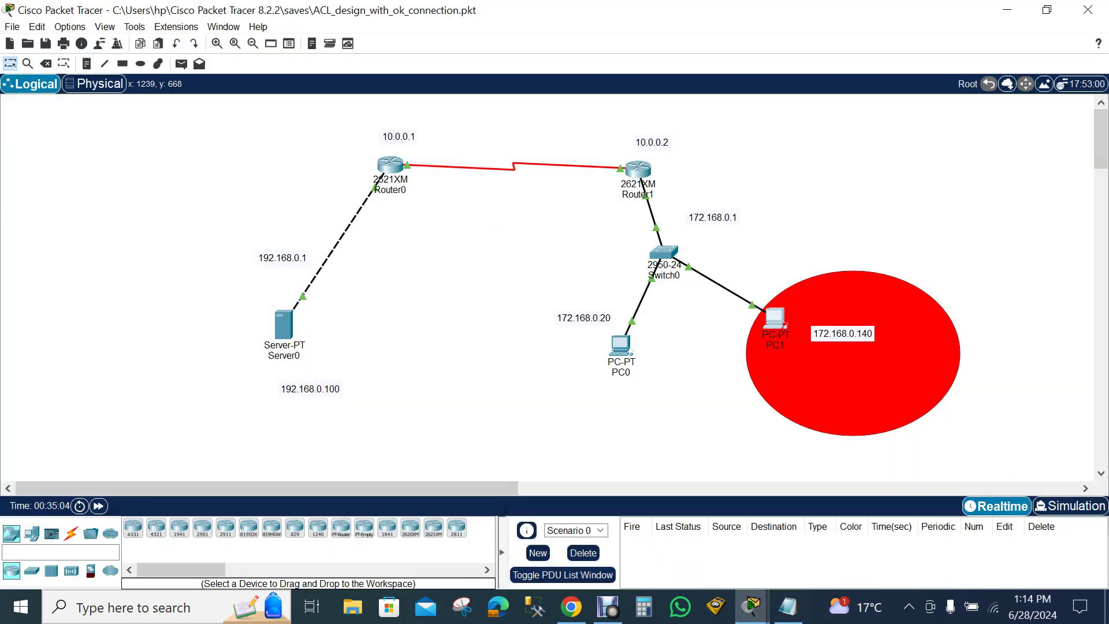
left_click(772, 316)
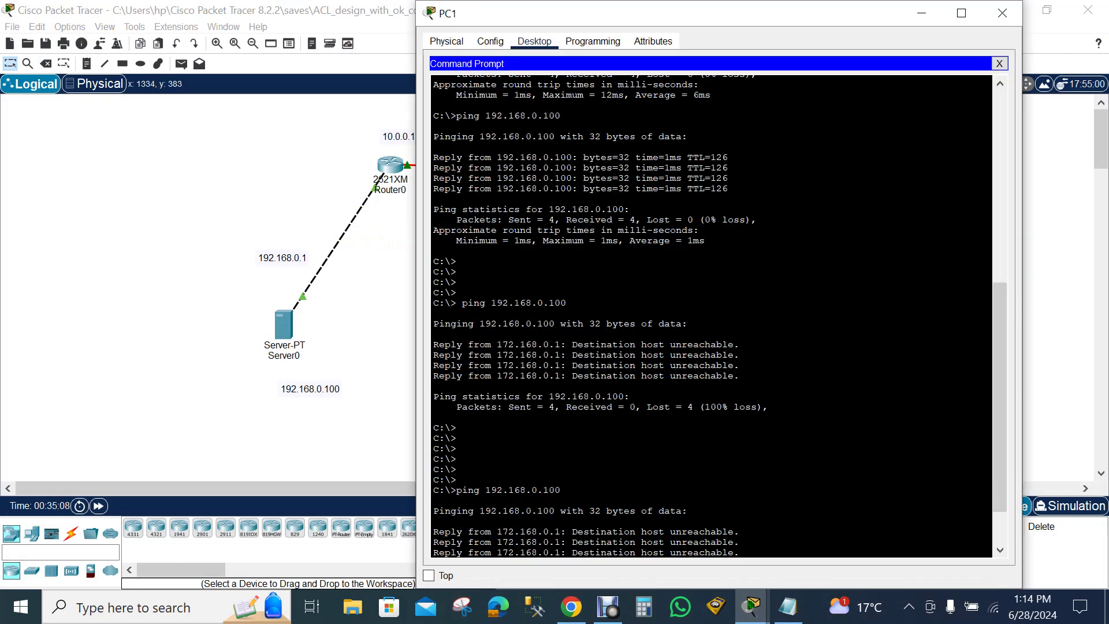
key("Return")
key("Return")
key("Return")
key("Return")
key("Return")
key("Return")
type("ping ")
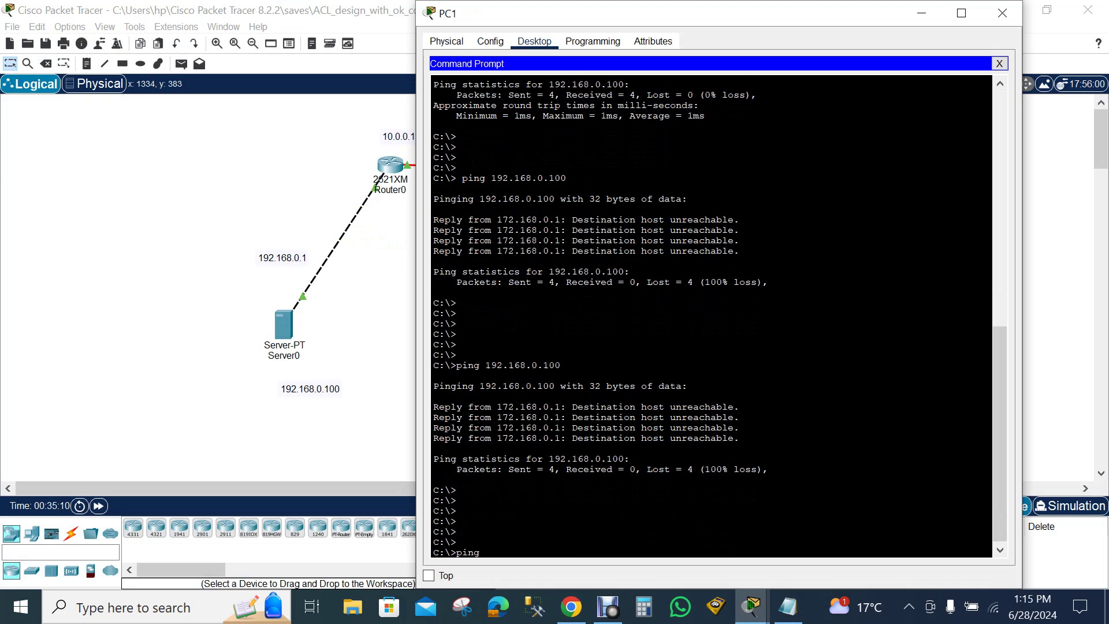
type("192.168.0.100")
key("Return")
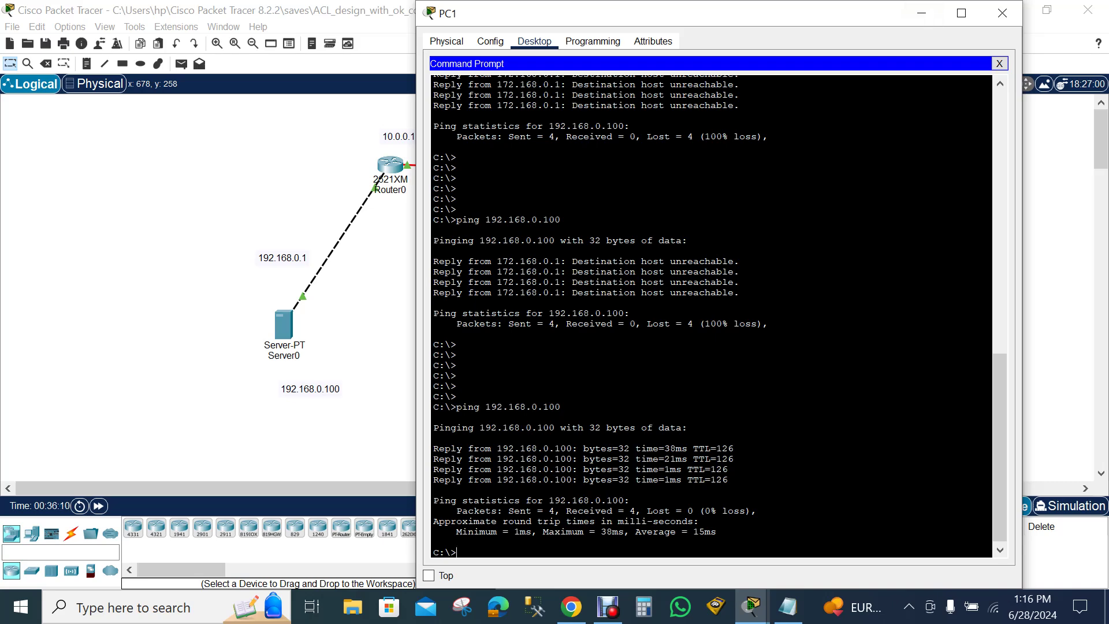
left_click(921, 13)
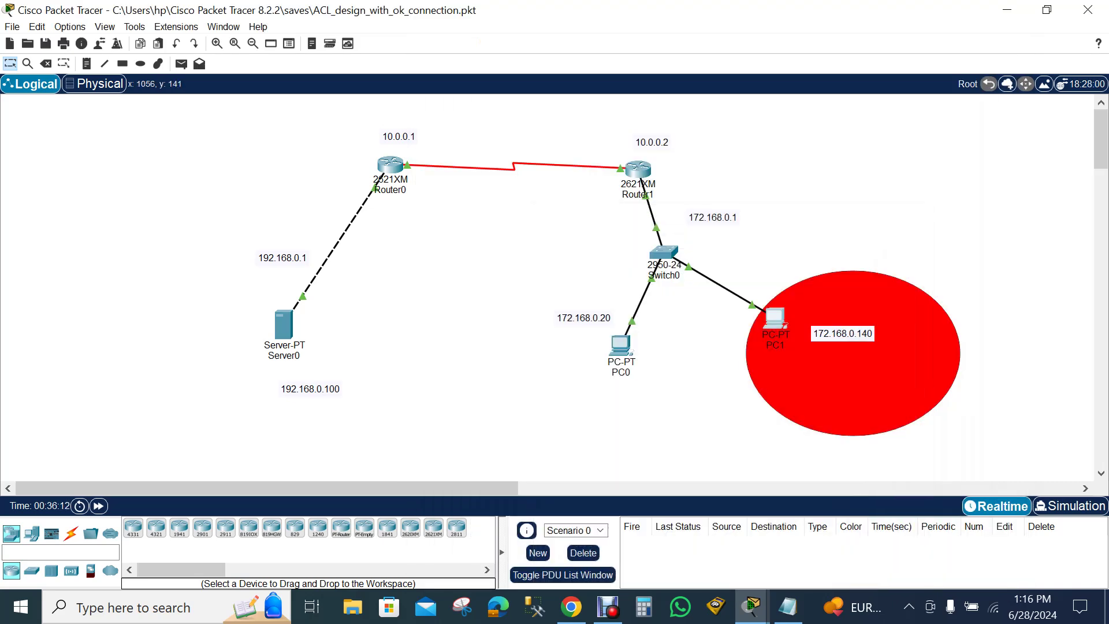
Step: Review the s0/0 and f0/0 access-group 50 commands in Router1's CLI by highlighting them
left_click(638, 169)
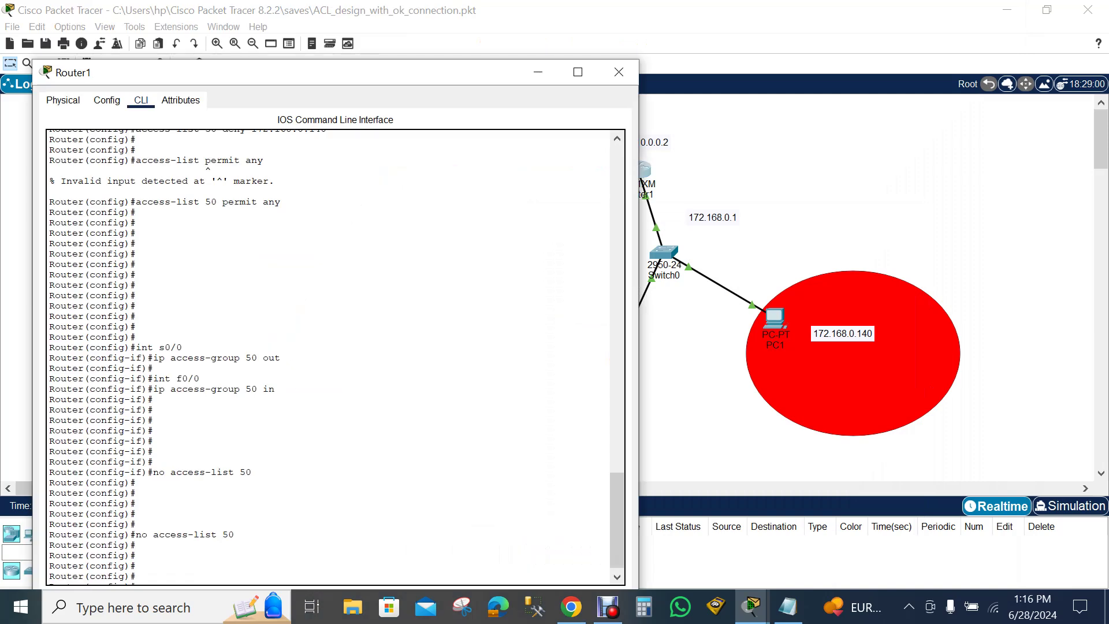
left_click(577, 72)
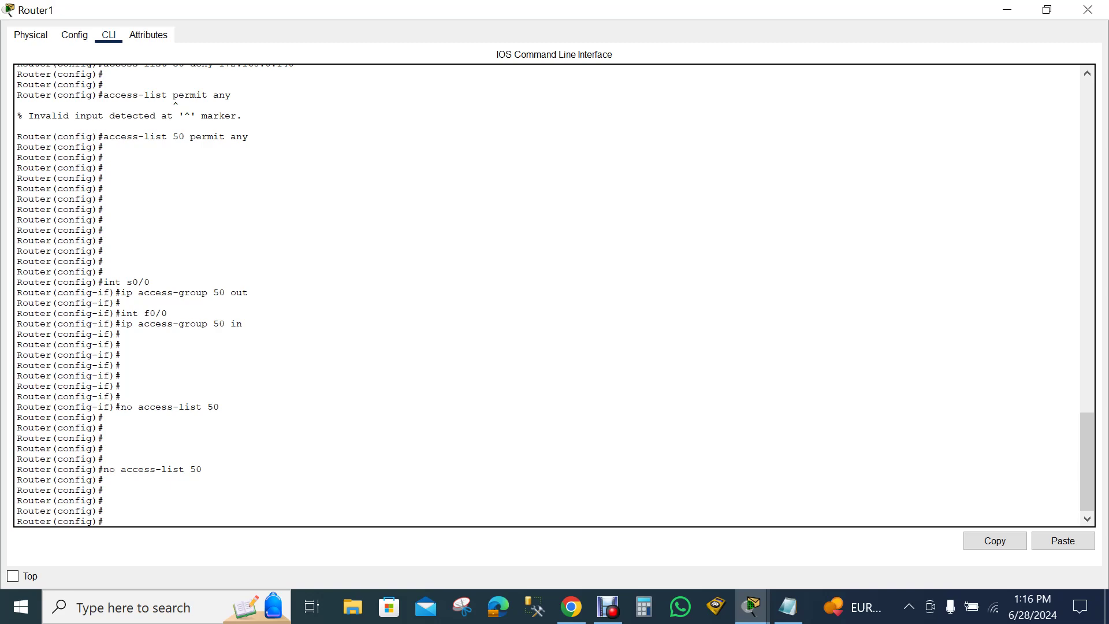
left_click_drag(98, 282, 243, 324)
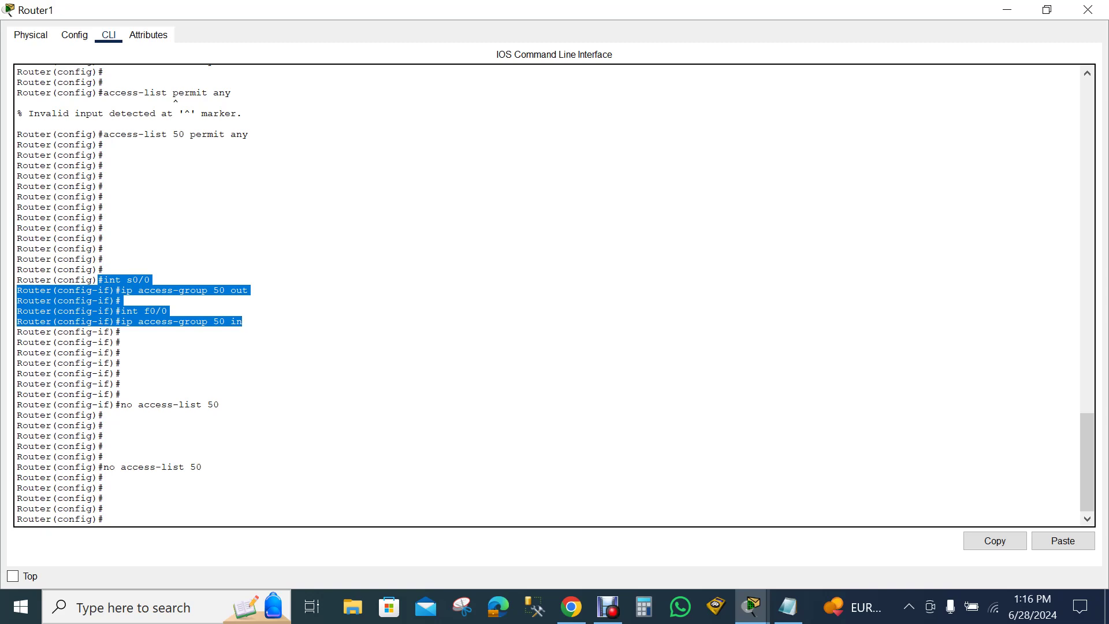
left_click(1007, 9)
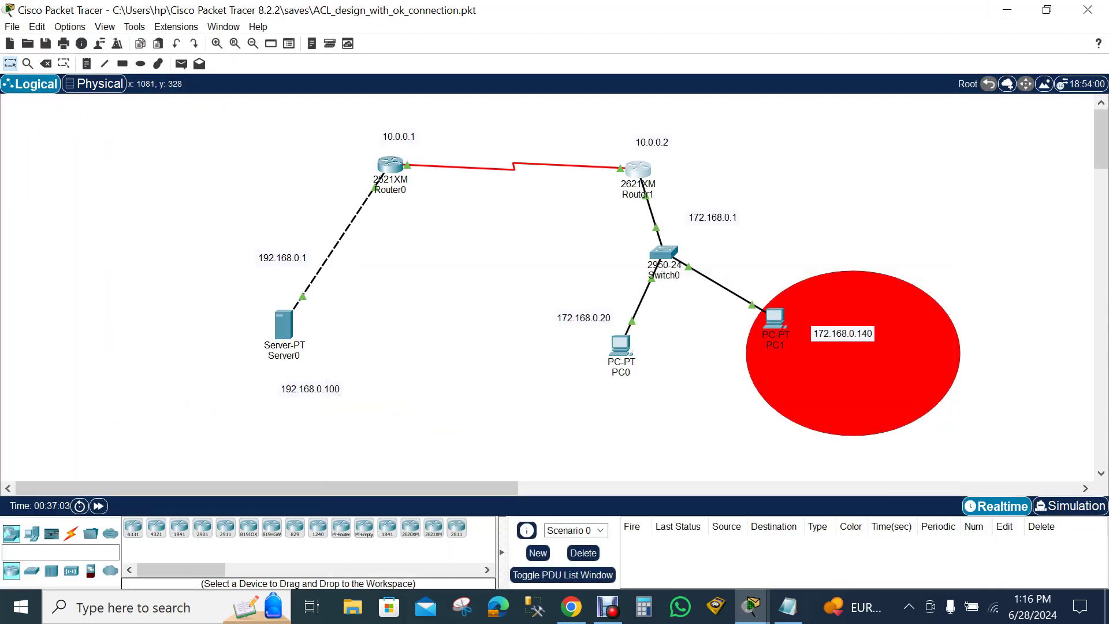